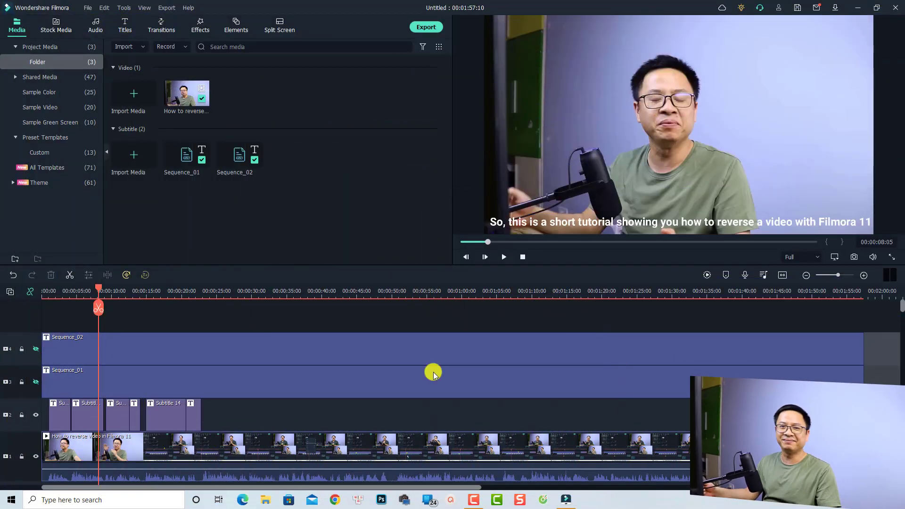
- Delete both sequence subtitle clips and all the short subtitle clips above the video on the timeline
{"action": "scroll", "coordinate": [303, 427], "scroll_direction": "down", "scroll_amount": 1}
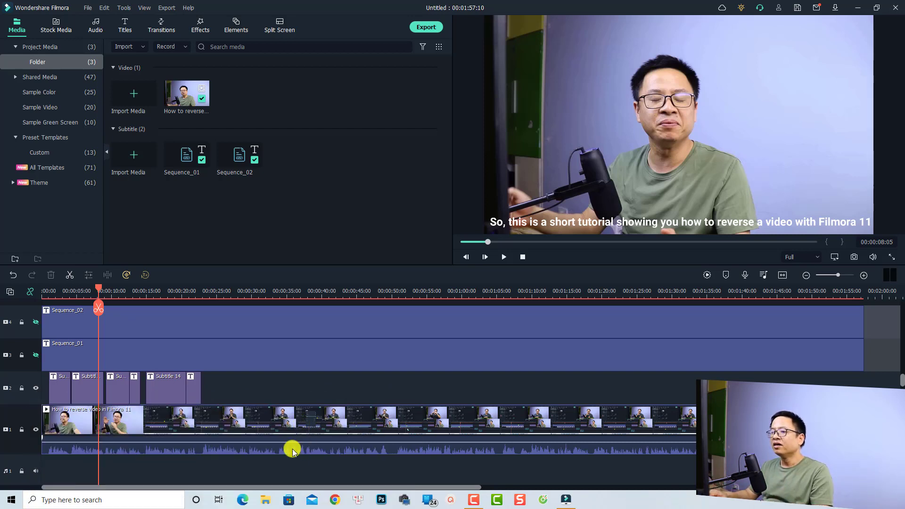
{"action": "left_click", "coordinate": [217, 421]}
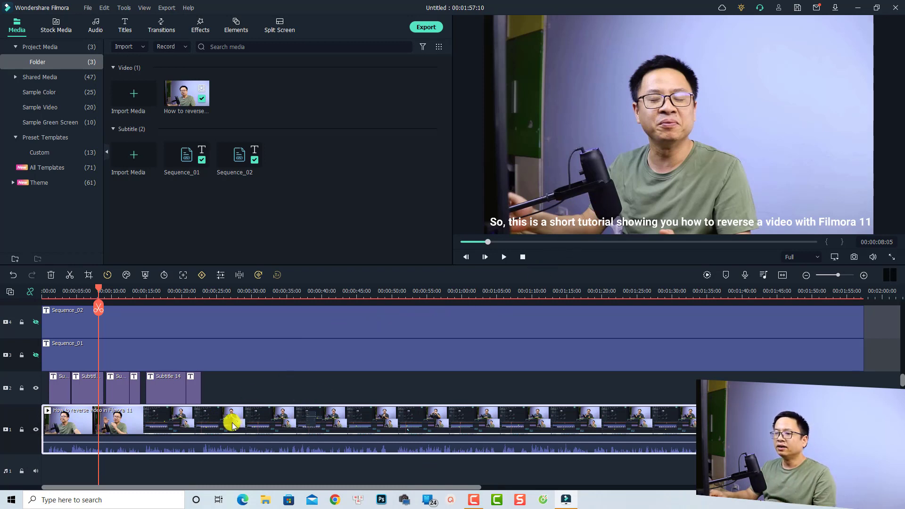
{"action": "scroll", "coordinate": [258, 406], "scroll_direction": "up", "scroll_amount": 1}
{"action": "left_click_drag", "start_coordinate": [278, 325], "coordinate": [55, 417]}
{"action": "key", "text": "Delete"}
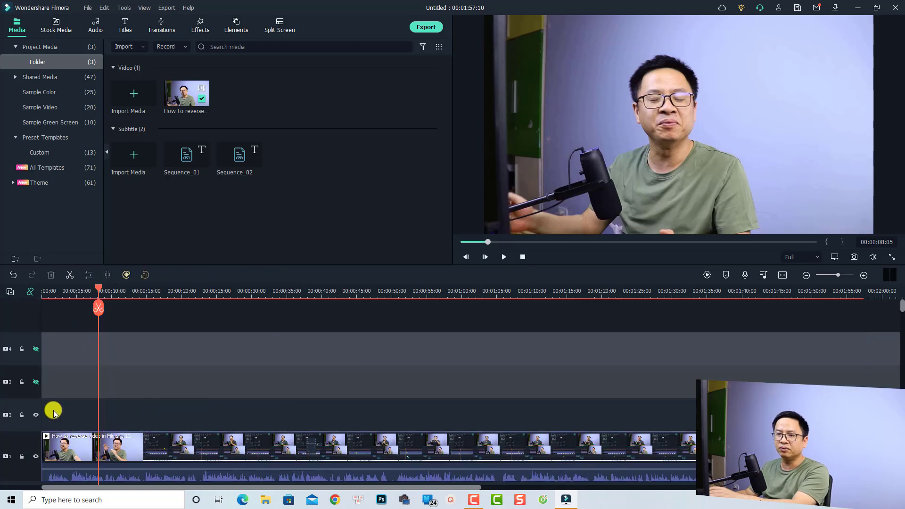
- Add the Subtitle 14 title preset to track 2 above the video, starting at about 1 second where the speech begins
{"action": "left_click", "coordinate": [48, 295]}
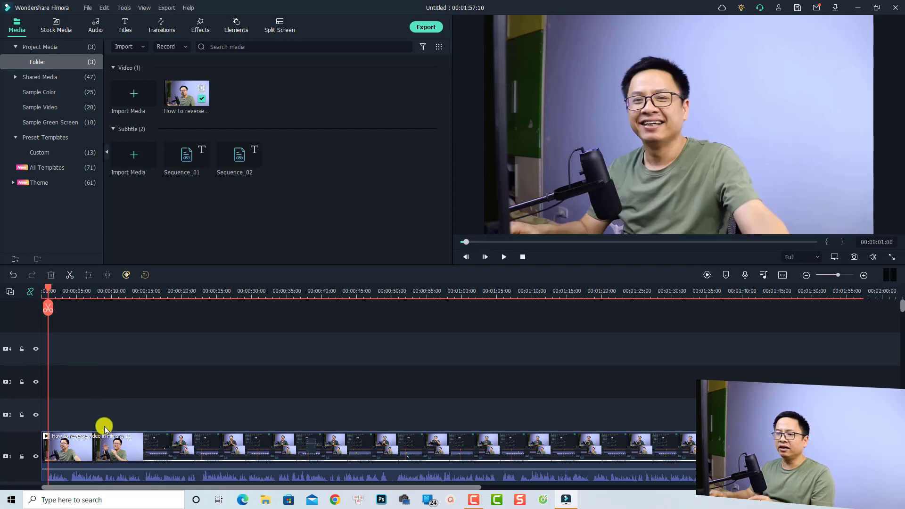
{"action": "key", "text": "space"}
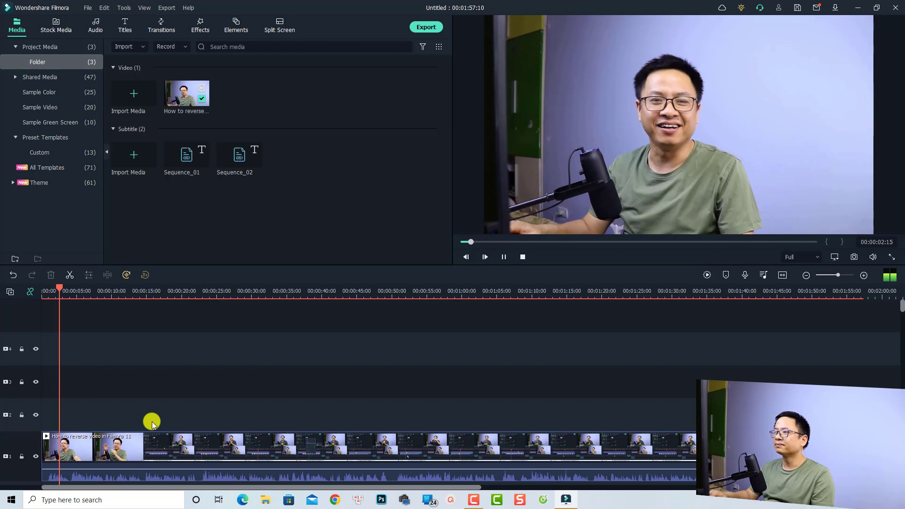
{"action": "key", "text": "space"}
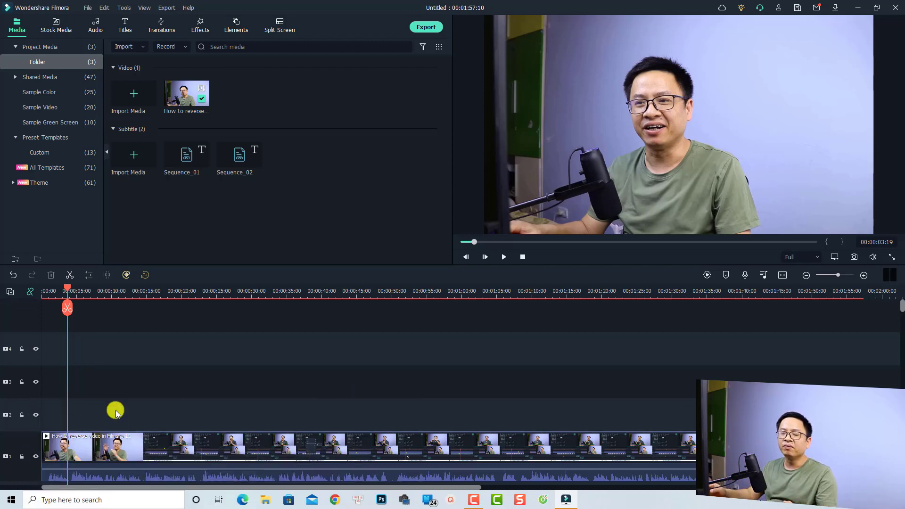
{"action": "left_click", "coordinate": [125, 28]}
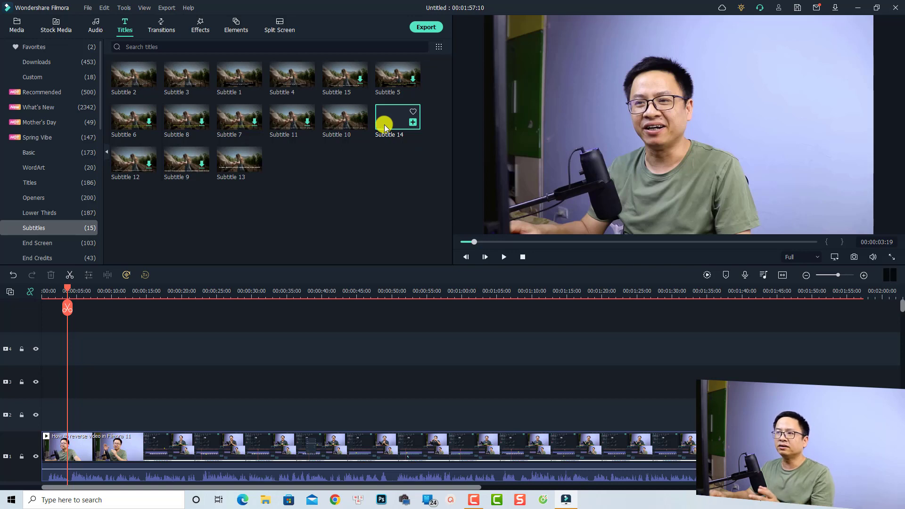
{"action": "left_click_drag", "start_coordinate": [384, 124], "coordinate": [56, 406]}
{"action": "left_click_drag", "start_coordinate": [94, 293], "coordinate": [216, 293]}
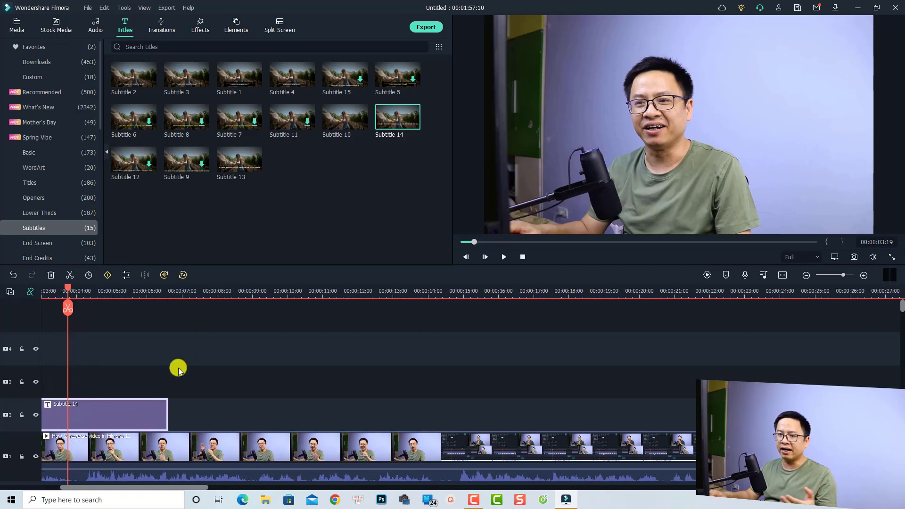
{"action": "left_click", "coordinate": [75, 409]}
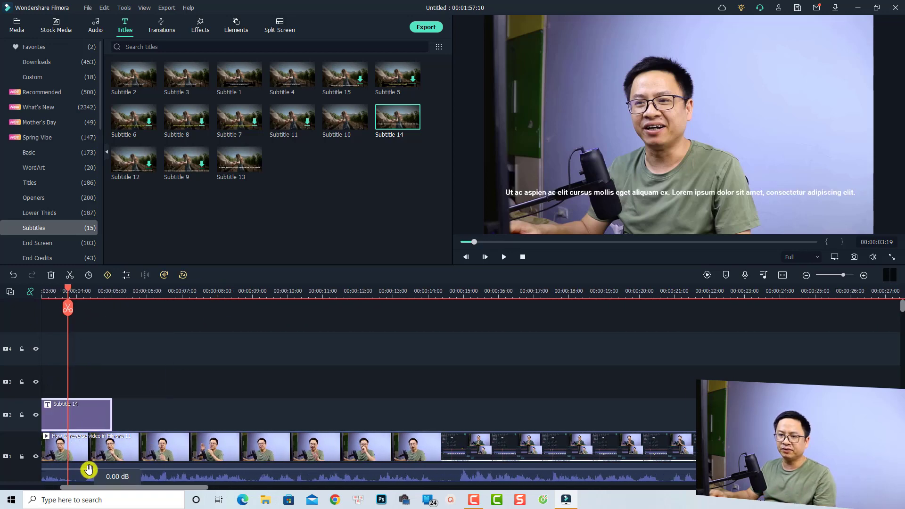
{"action": "left_click_drag", "start_coordinate": [92, 487], "coordinate": [63, 489]}
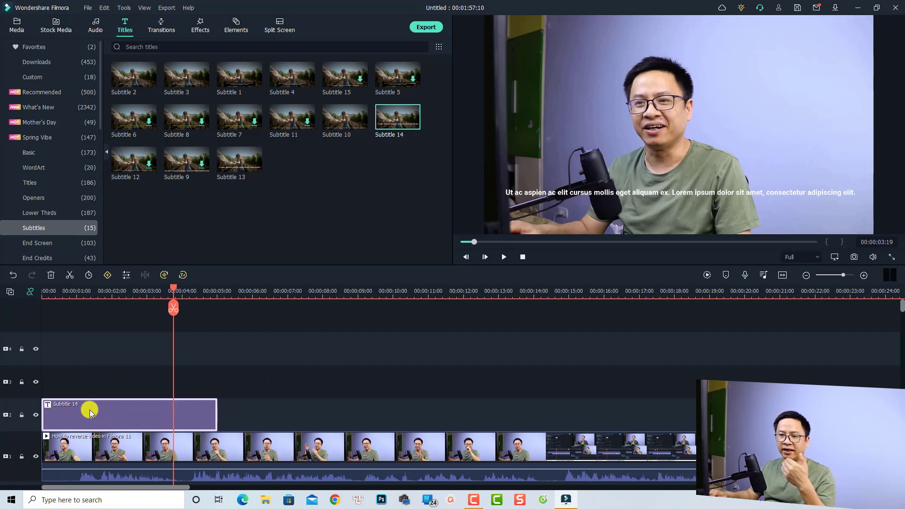
{"action": "left_click_drag", "start_coordinate": [89, 408], "coordinate": [113, 416]}
- Play through the first spoken sentence, split the subtitle clip at 00:00:03:23 and delete the remainder after the cut
{"action": "left_click", "coordinate": [78, 293]}
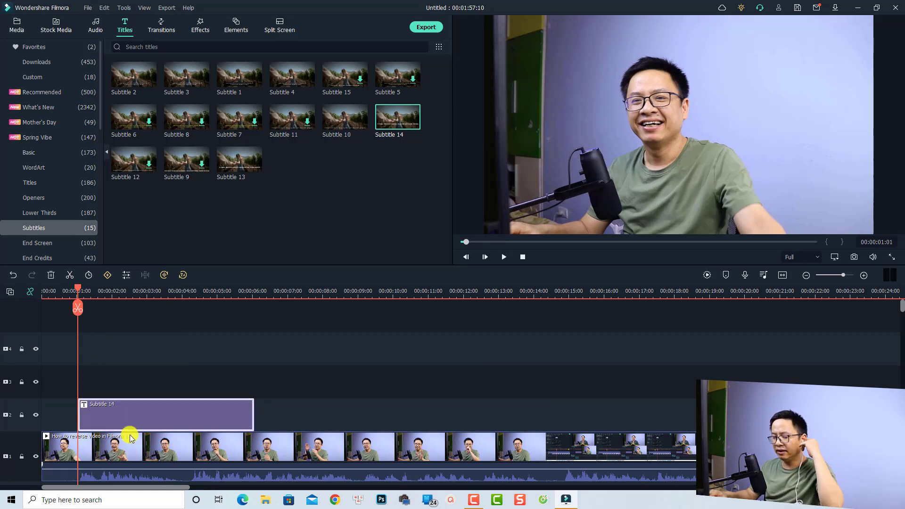
{"action": "key", "text": "space"}
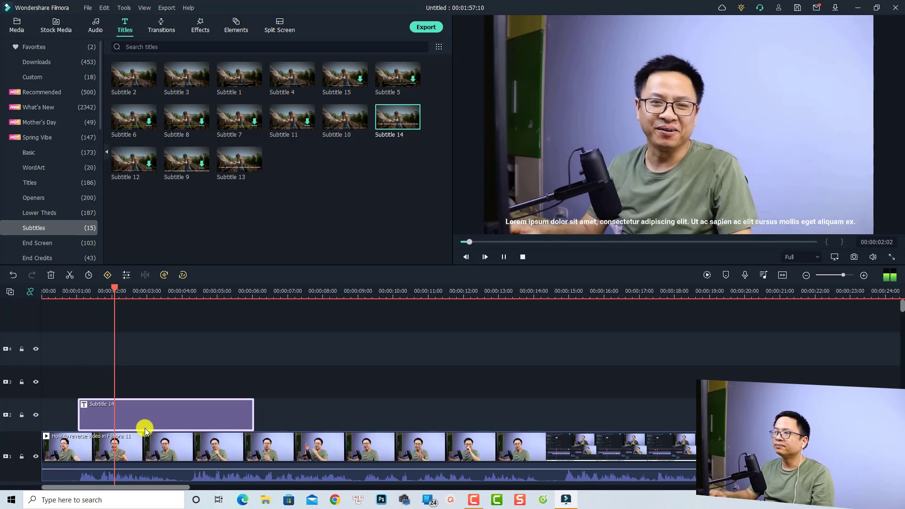
{"action": "key", "text": "space"}
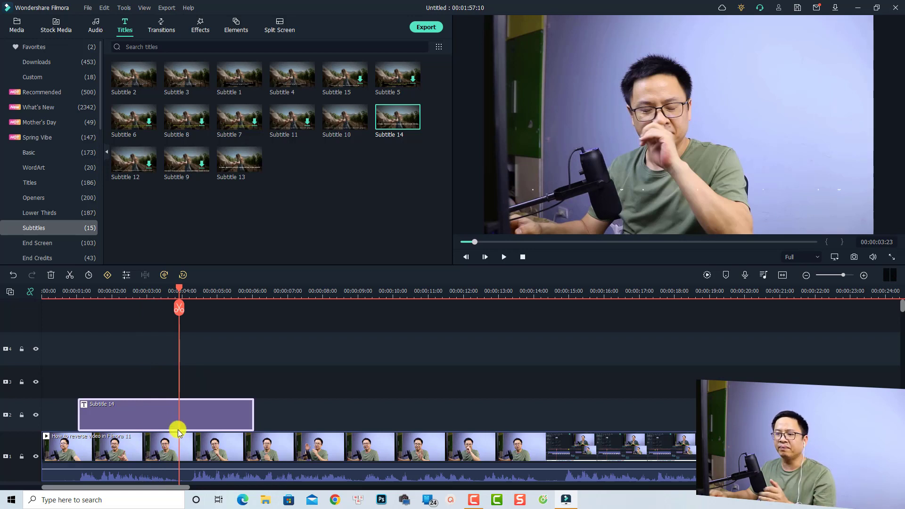
{"action": "left_click", "coordinate": [180, 308]}
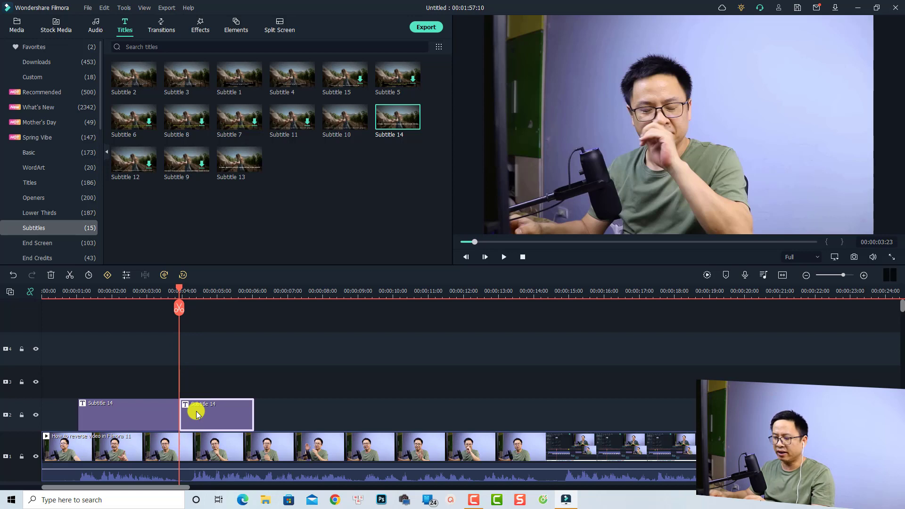
{"action": "key", "text": "Delete"}
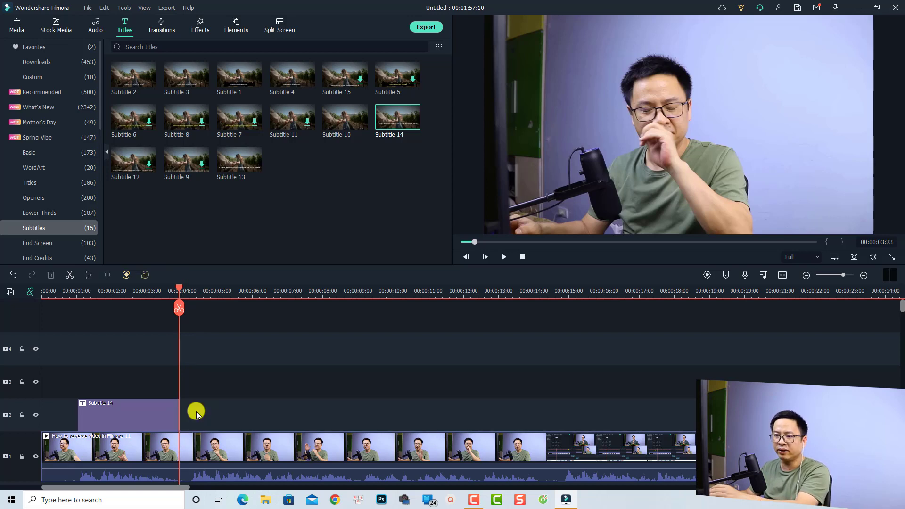
- In the subtitle's advanced text editor, delete the upper text line and extend the remaining line over the whole clip duration
{"action": "left_click", "coordinate": [109, 413]}
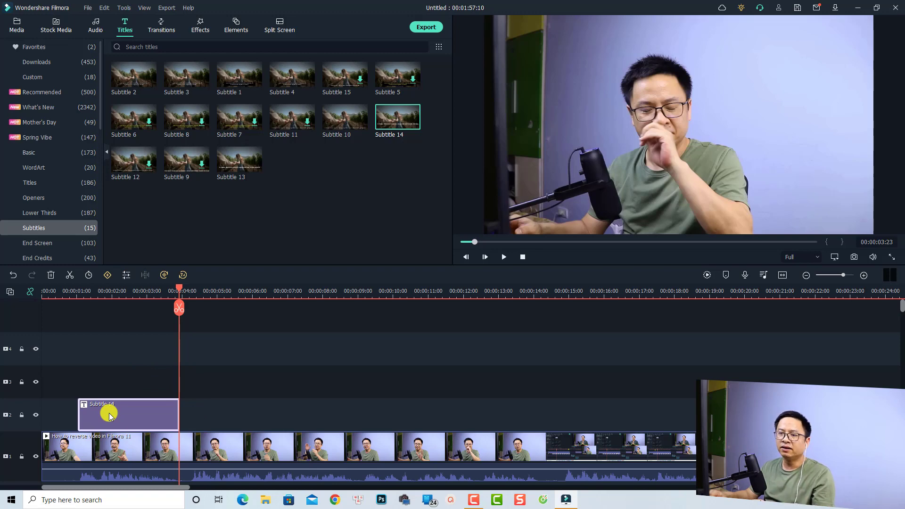
{"action": "double_click", "coordinate": [109, 414]}
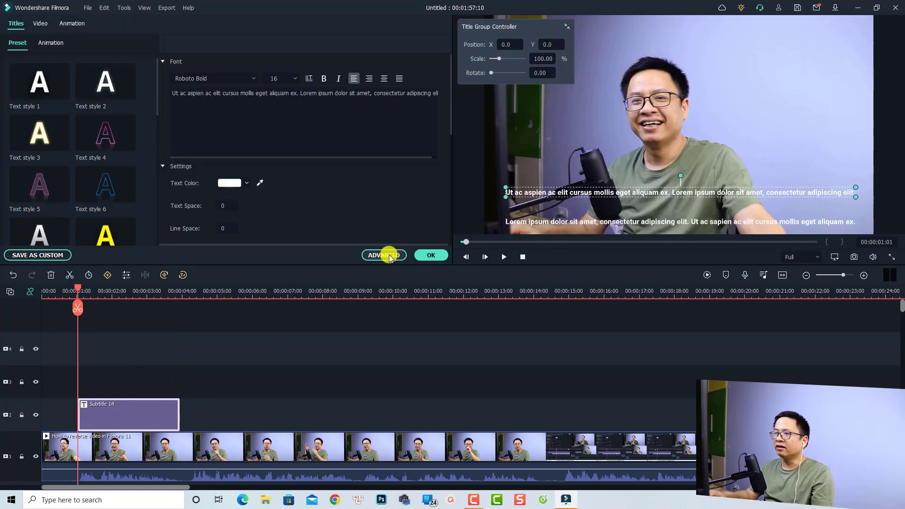
{"action": "left_click", "coordinate": [385, 256]}
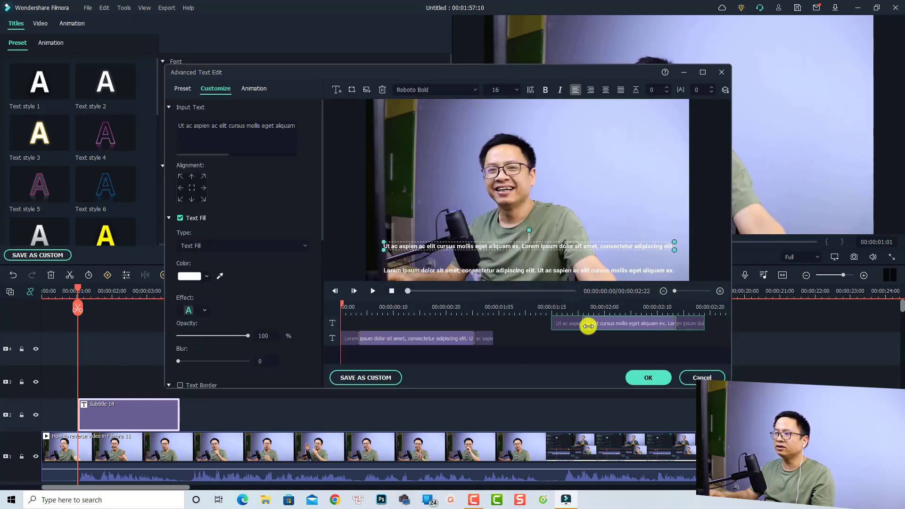
{"action": "left_click", "coordinate": [383, 90]}
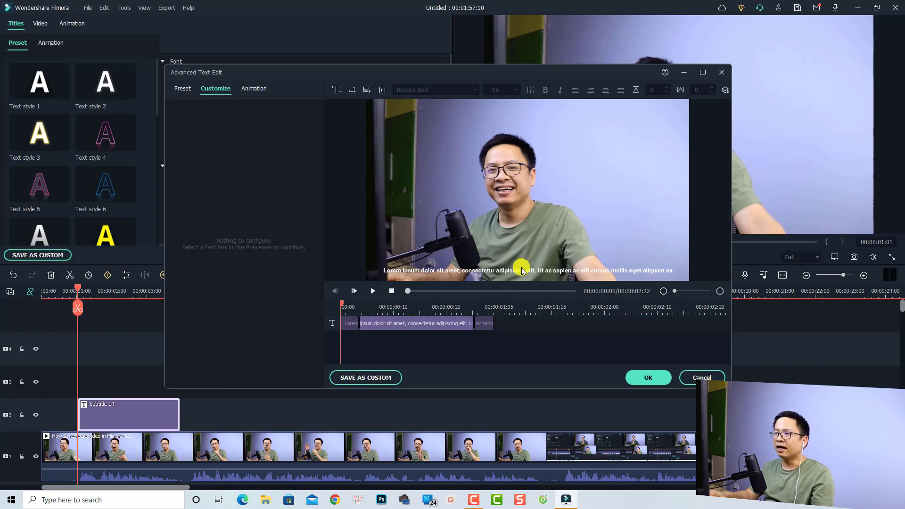
{"action": "left_click", "coordinate": [489, 327]}
{"action": "left_click_drag", "start_coordinate": [492, 327], "coordinate": [721, 339]}
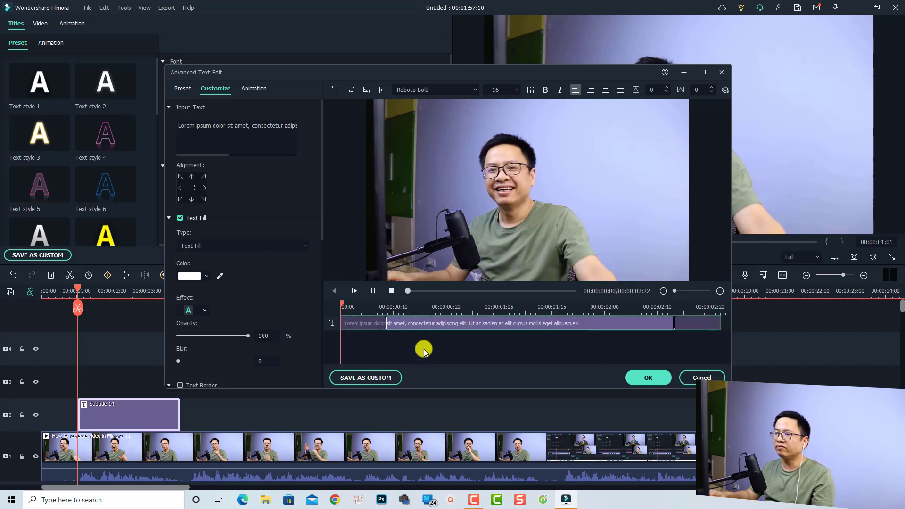
{"action": "key", "text": "space"}
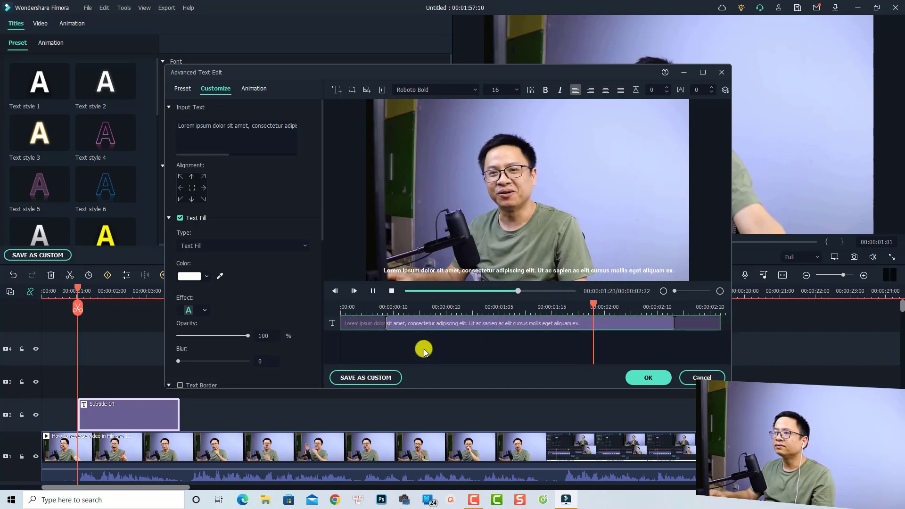
{"action": "key", "text": "space"}
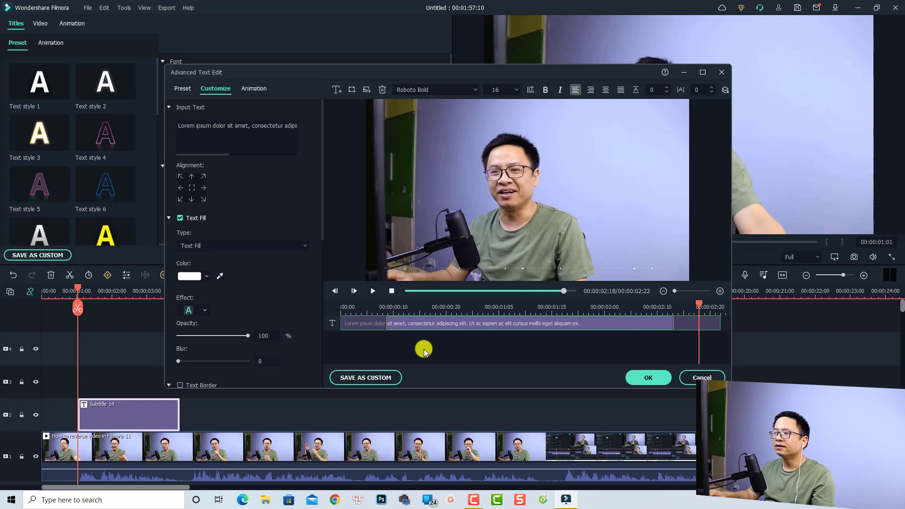
- Replace the placeholder text with "Hi guys, welcome to another tutorial on my channel"
{"action": "left_click", "coordinate": [433, 325]}
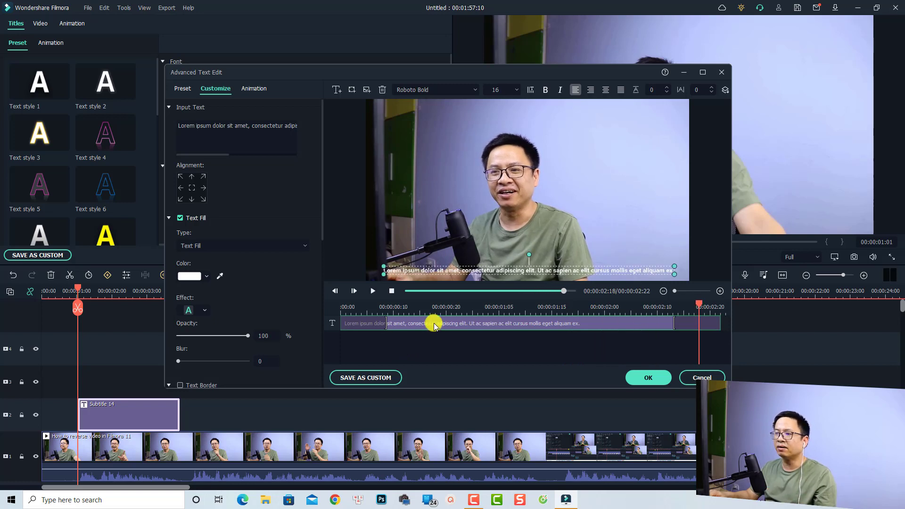
{"action": "left_click", "coordinate": [242, 138]}
{"action": "key", "text": "ctrl+a"}
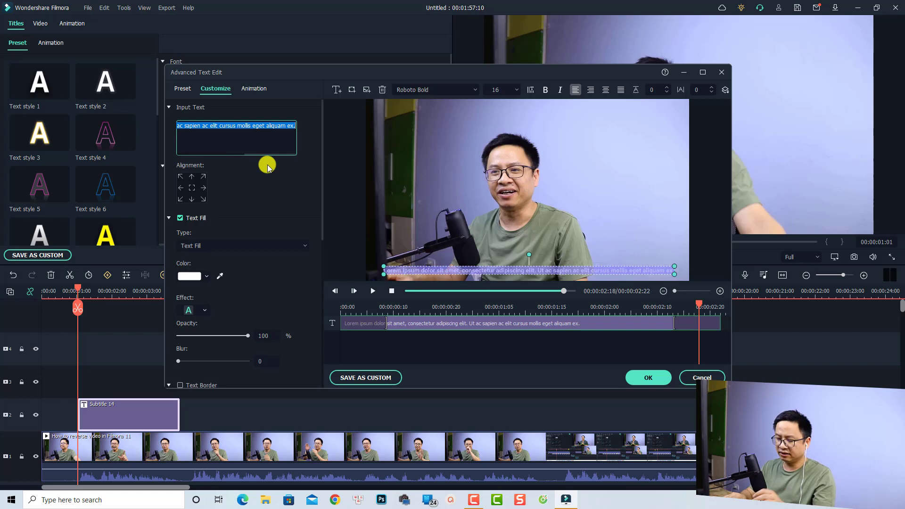
{"action": "type", "text": "Hi guys"}
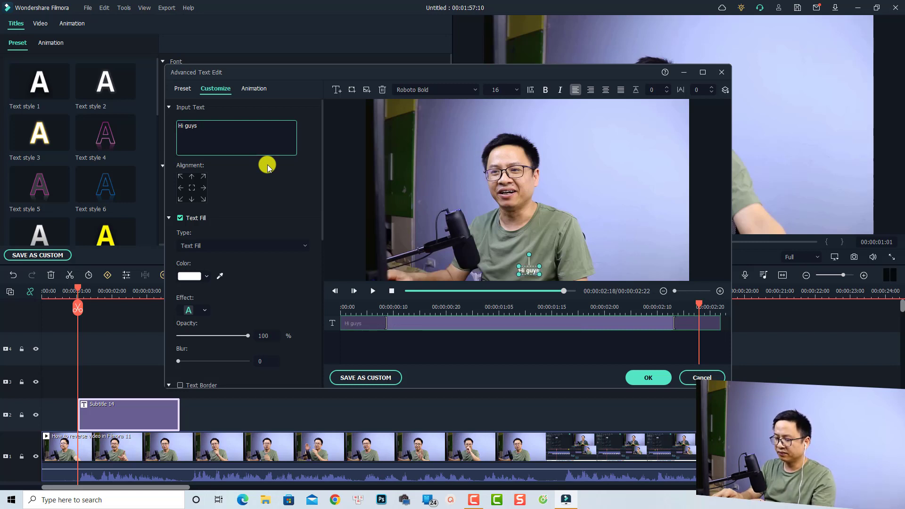
{"action": "type", "text": ", welcome to another "}
{"action": "type", "text": "tutorial on"}
{"action": "type", "text": " my channel"}
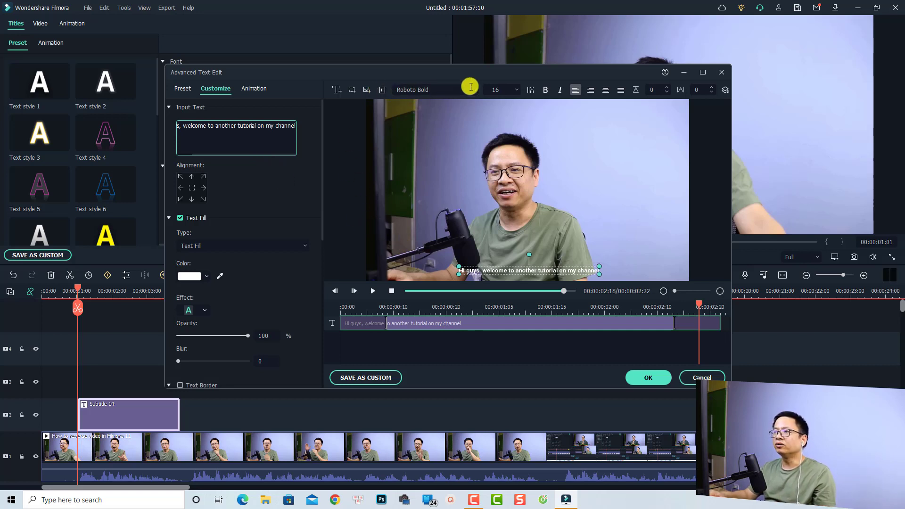
- Set the subtitle's font size to 24, apply the yellow Text style 8 preset and accept the advanced text edits
{"action": "left_click", "coordinate": [499, 94]}
{"action": "type", "text": "24"}
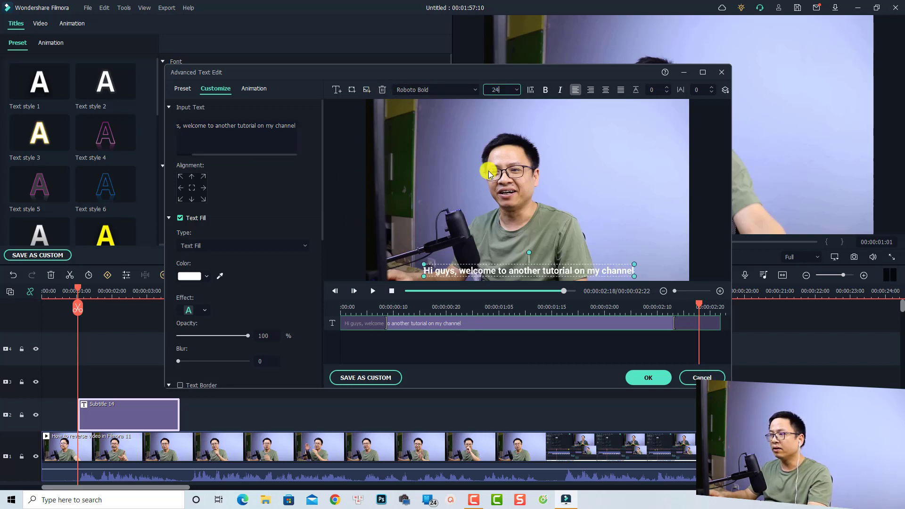
{"action": "left_click", "coordinate": [179, 90]}
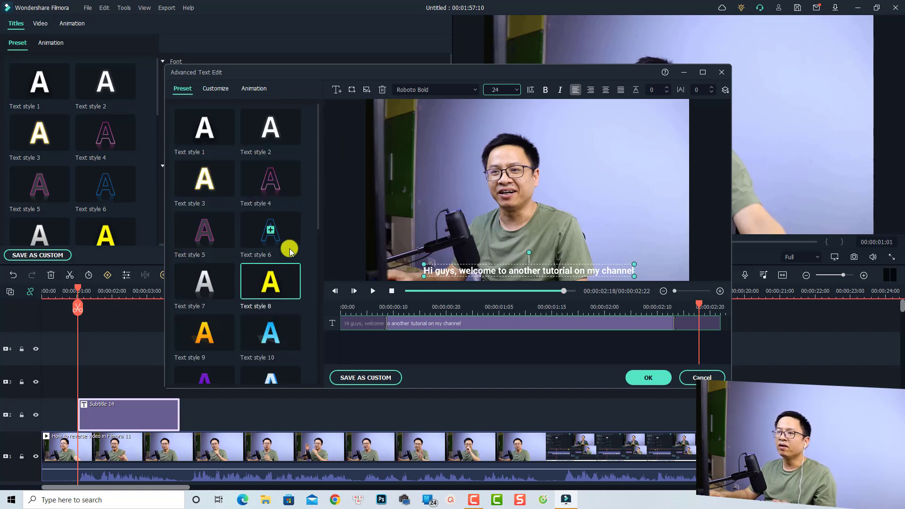
{"action": "left_click", "coordinate": [287, 283]}
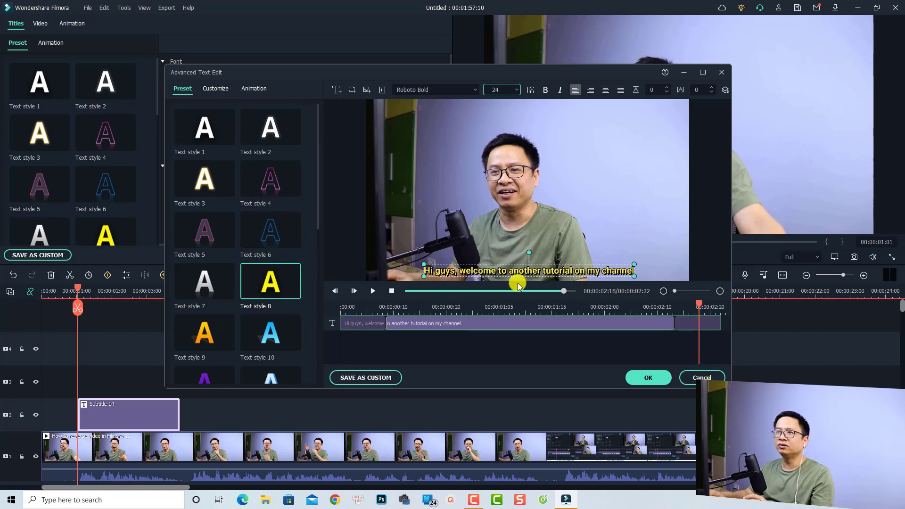
{"action": "left_click", "coordinate": [347, 310]}
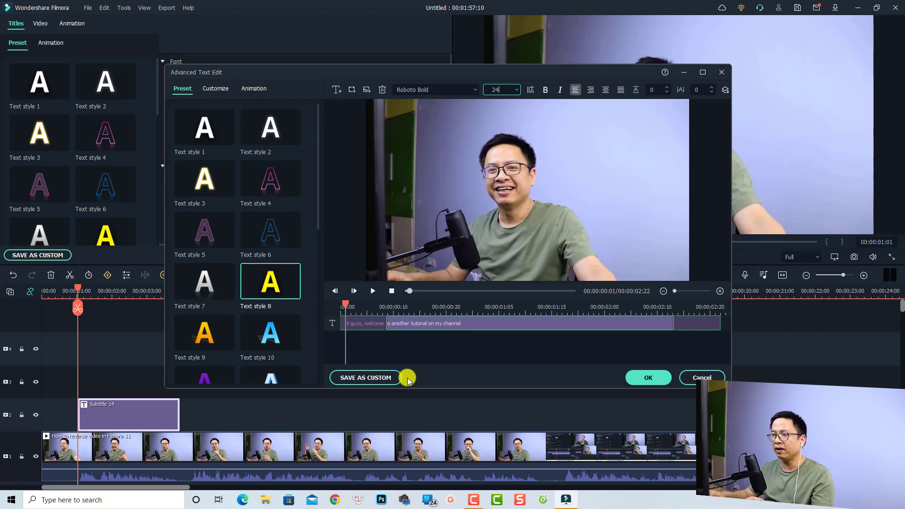
{"action": "key", "text": "space"}
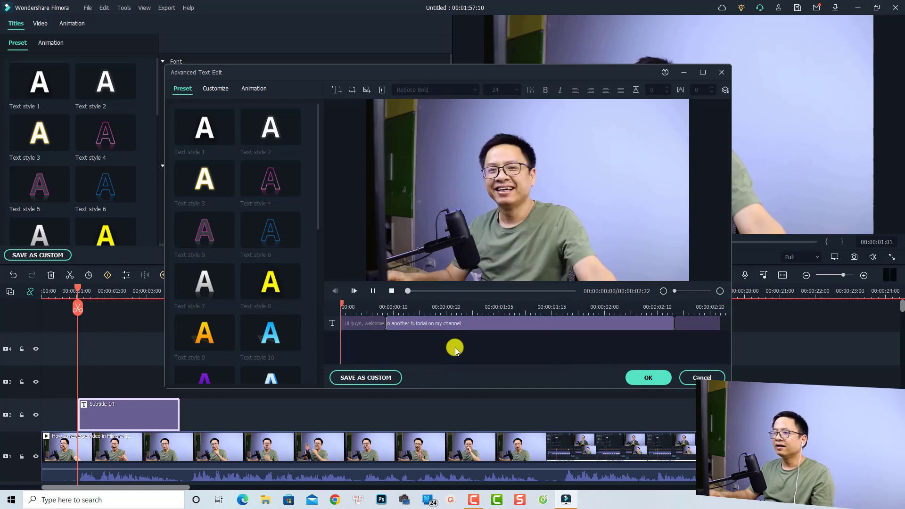
{"action": "left_click", "coordinate": [649, 378]}
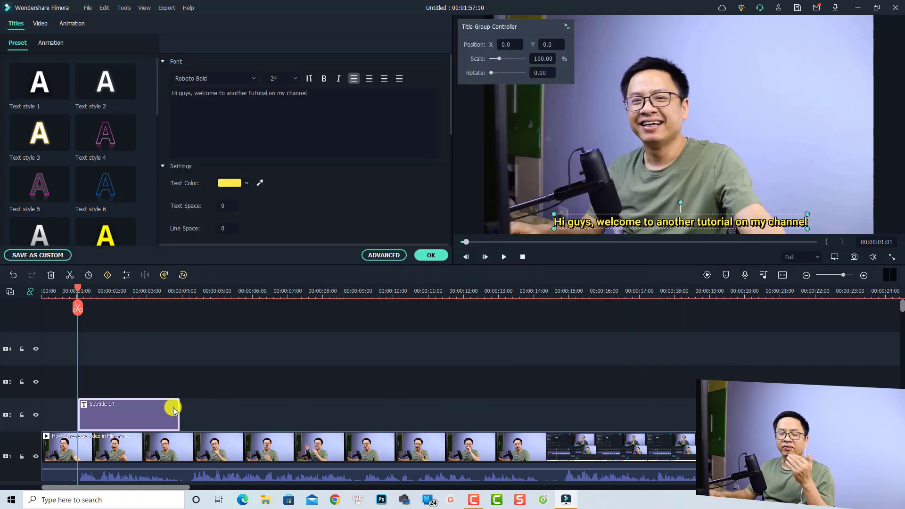
- Copy the finished subtitle clip, lock the video track and paste the copy on the subtitle track at 00:00:04:07
{"action": "left_click_drag", "start_coordinate": [203, 390], "coordinate": [122, 411]}
{"action": "right_click", "coordinate": [121, 411]}
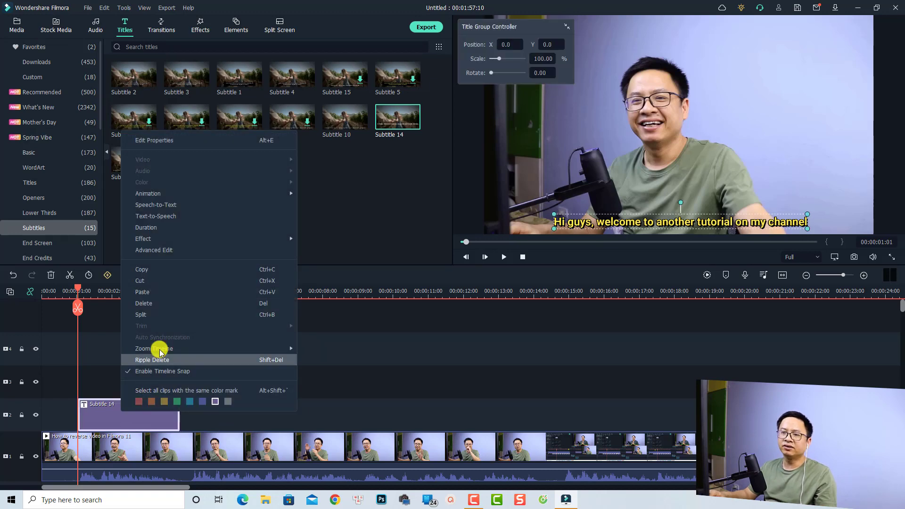
{"action": "left_click", "coordinate": [154, 270]}
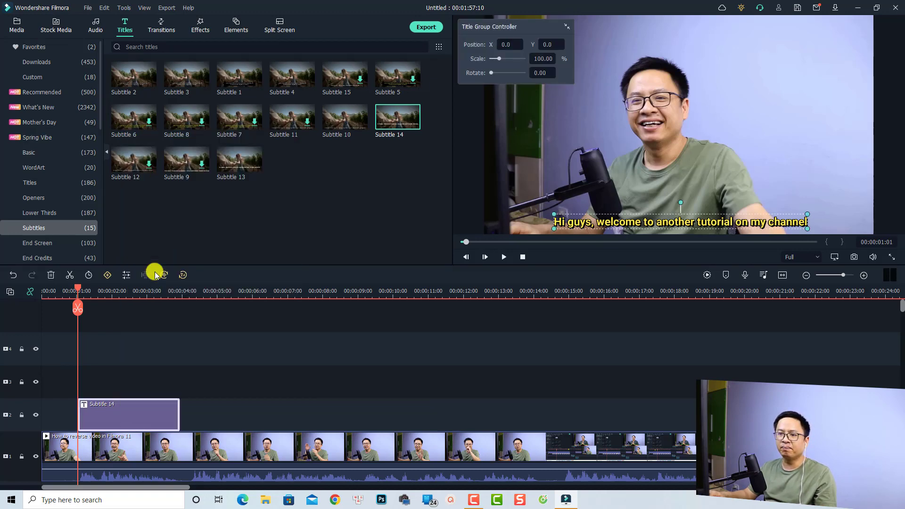
{"action": "left_click", "coordinate": [186, 294]}
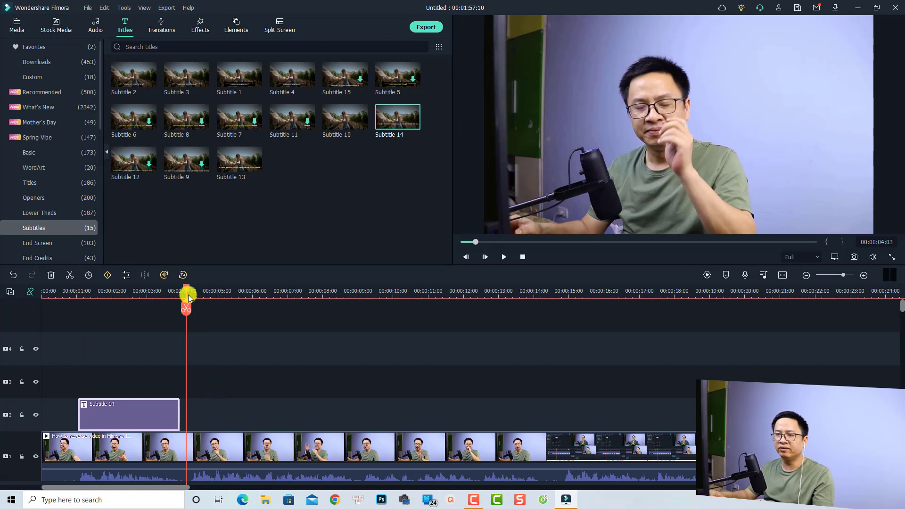
{"action": "left_click", "coordinate": [191, 291]}
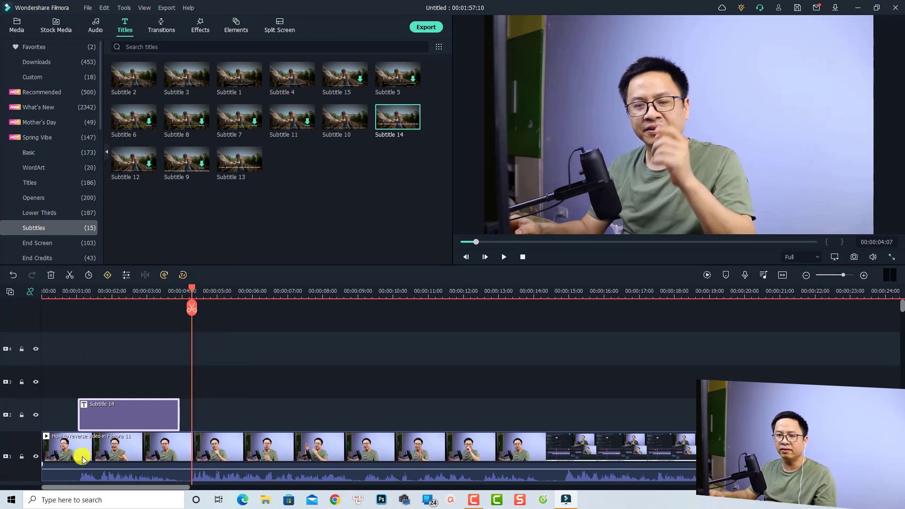
{"action": "left_click", "coordinate": [21, 456]}
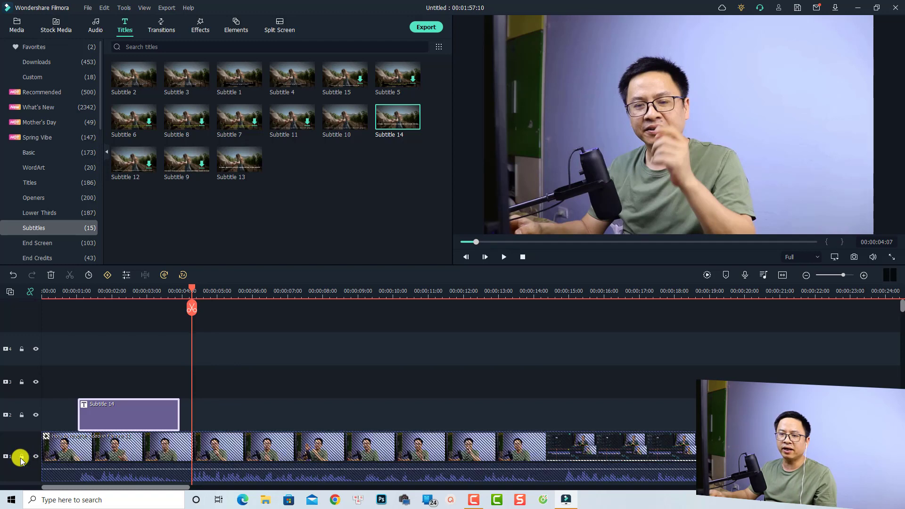
{"action": "key", "text": "ctrl+v"}
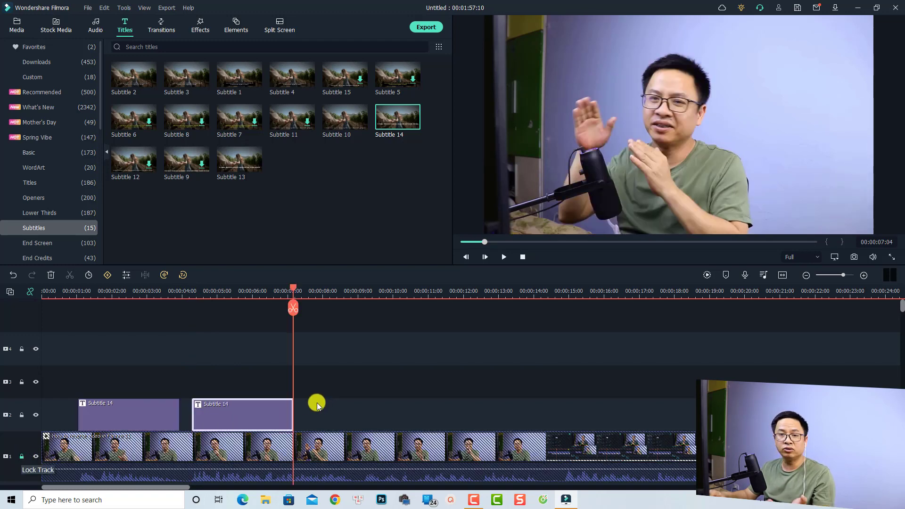
- Play through the second spoken sentence and extend the pasted subtitle clip to end at 00:00:09:03
{"action": "left_click", "coordinate": [200, 294]}
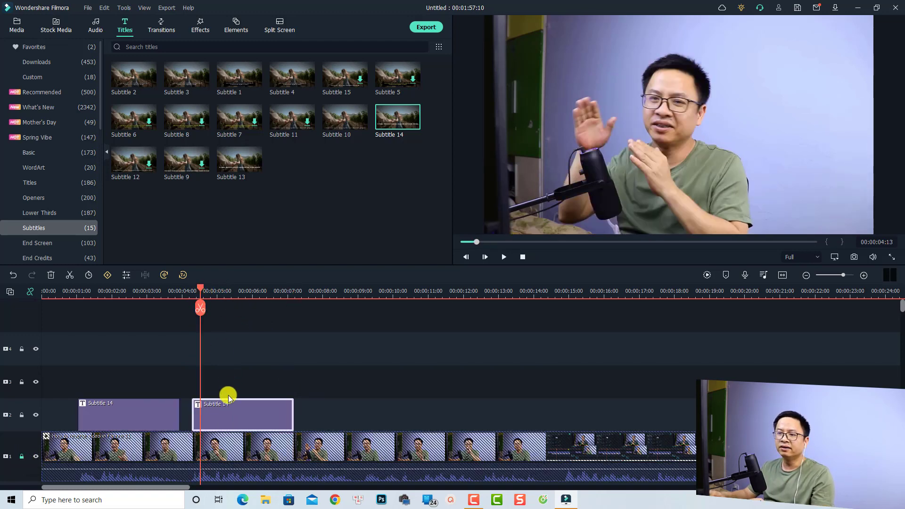
{"action": "key", "text": "space"}
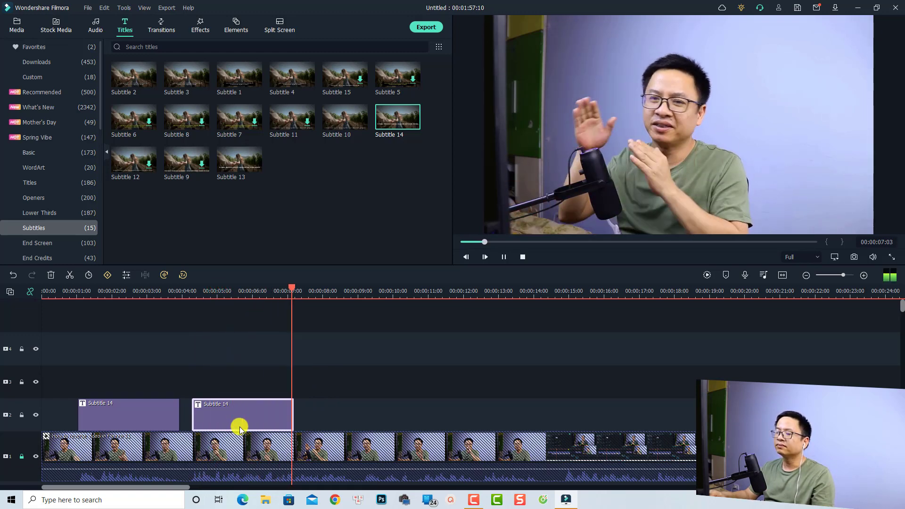
{"action": "key", "text": "space"}
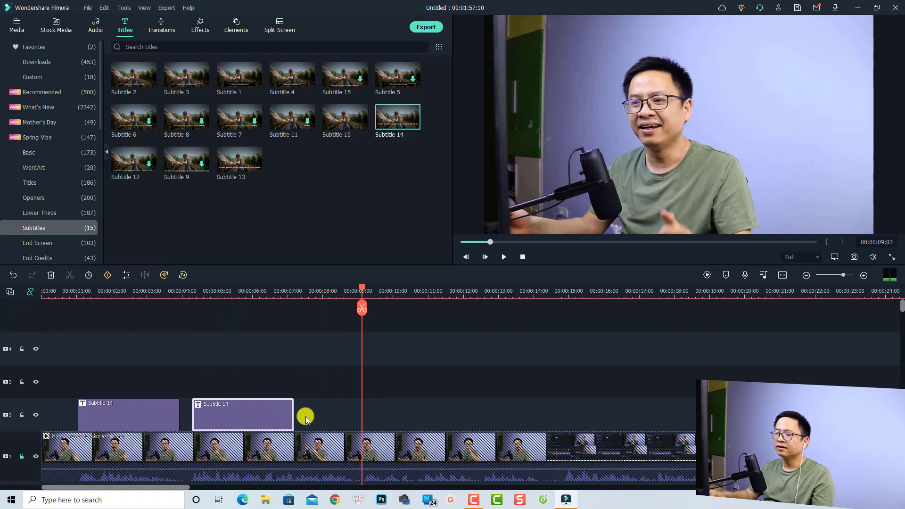
{"action": "left_click_drag", "start_coordinate": [292, 413], "coordinate": [364, 417]}
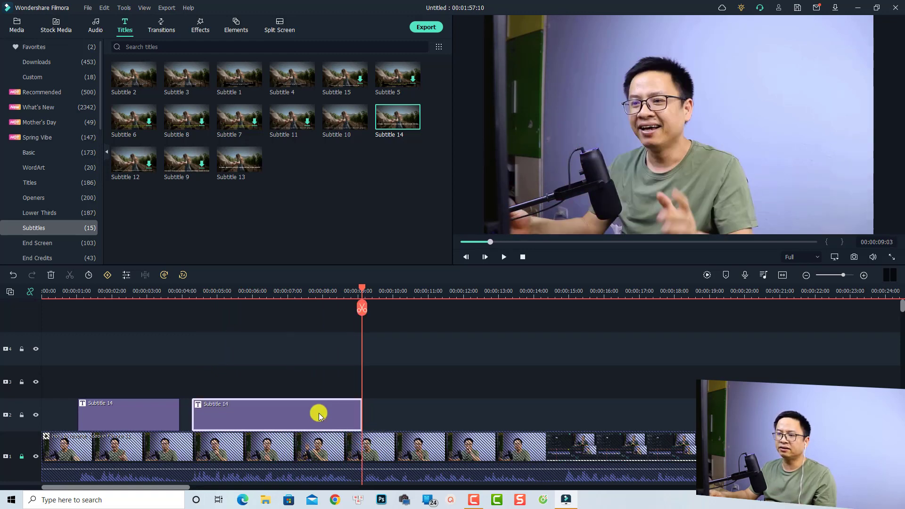
- Replace the second subtitle's text with "This is a short tutorial showing you how to reverse a video with Filmora 11" and accept the edit
{"action": "double_click", "coordinate": [294, 414]}
{"action": "left_click", "coordinate": [232, 106]}
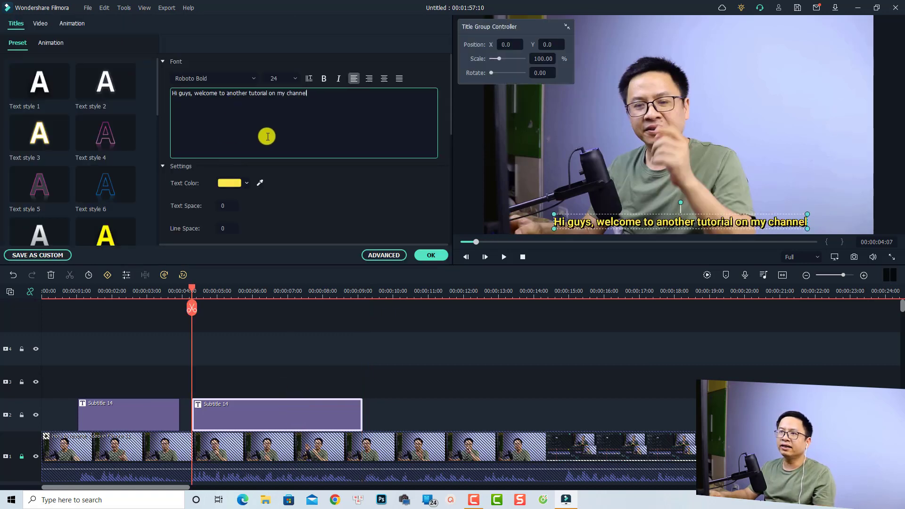
{"action": "key", "text": "ctrl+a"}
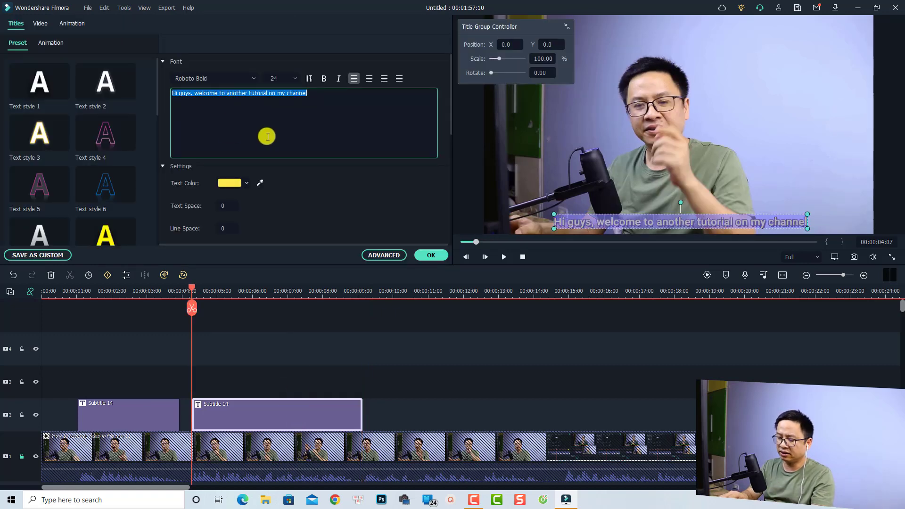
{"action": "type", "text": "Thi"}
{"action": "type", "text": "s is a s"}
{"action": "key", "text": "BackSpace"}
{"action": "type", "text": "a short tutorial showing you how to reverse a video with Filmora 11"}
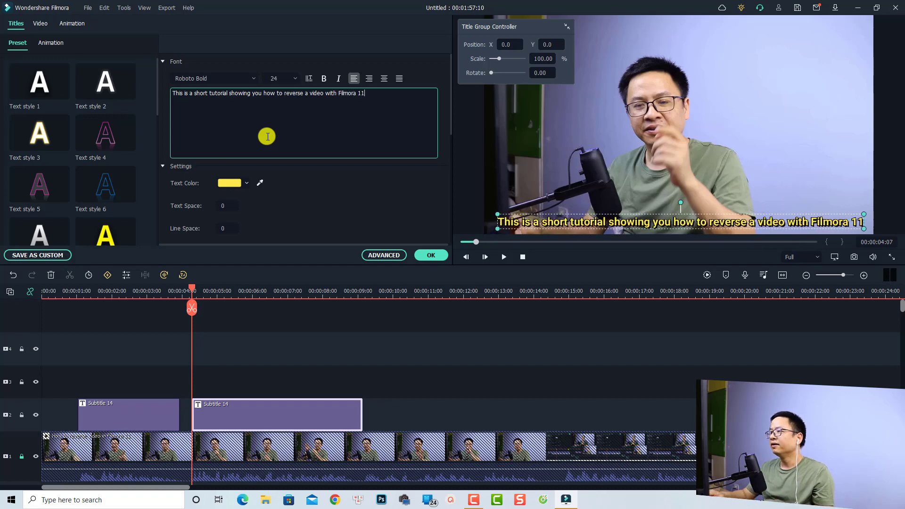
{"action": "left_click", "coordinate": [430, 255]}
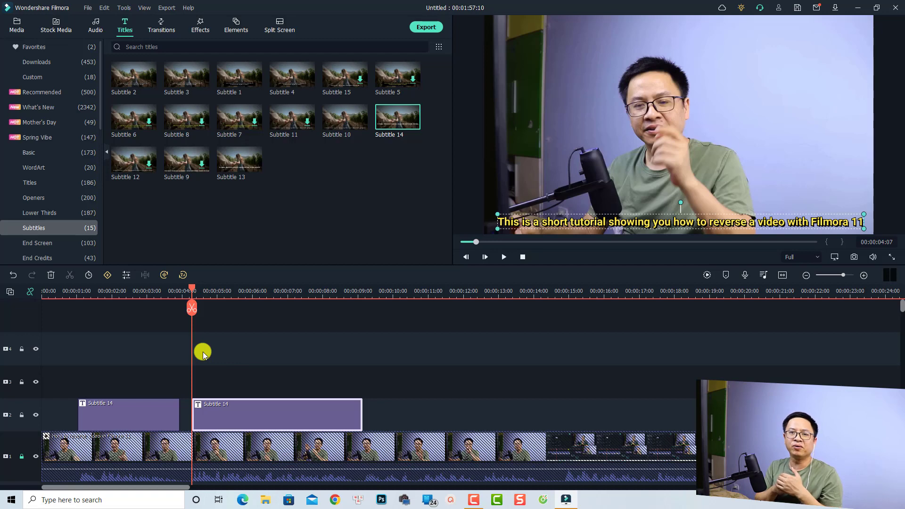
- Play the video from near the beginning through both subtitles to check their timing against the speech
{"action": "left_click", "coordinate": [54, 293]}
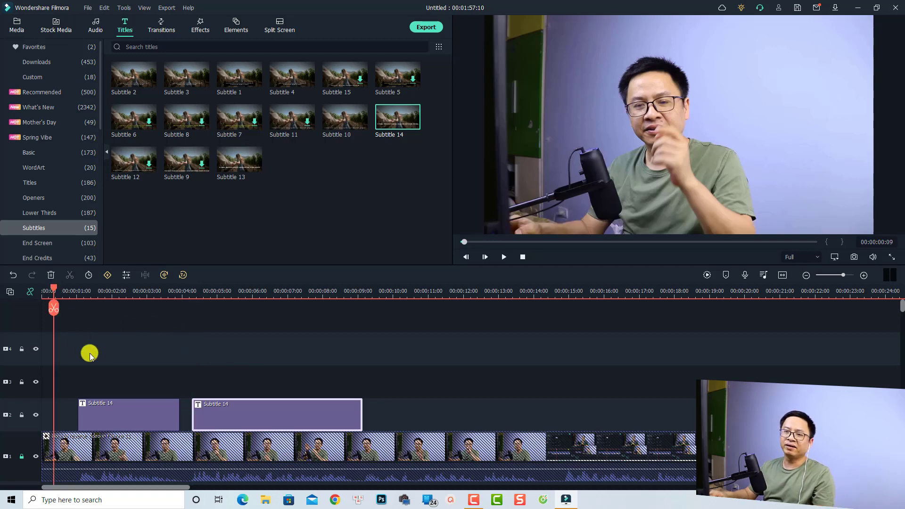
{"action": "key", "text": "space"}
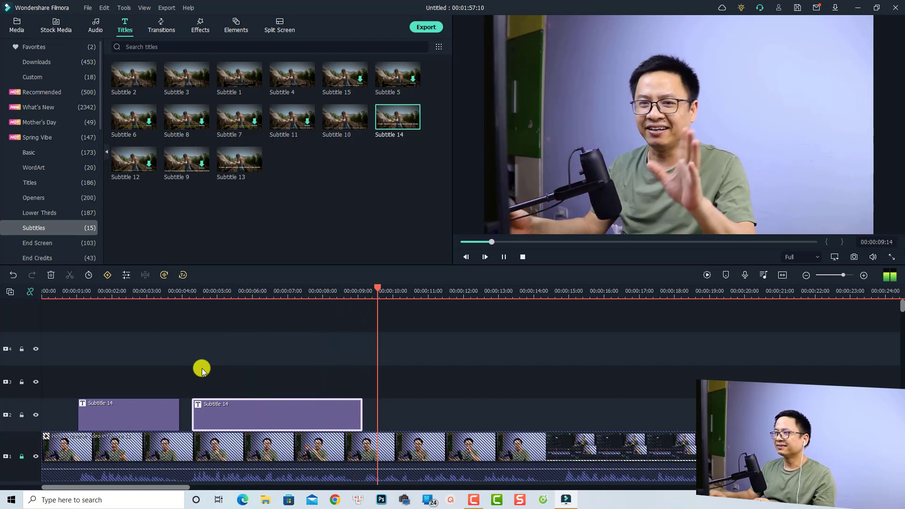
{"action": "key", "text": "space"}
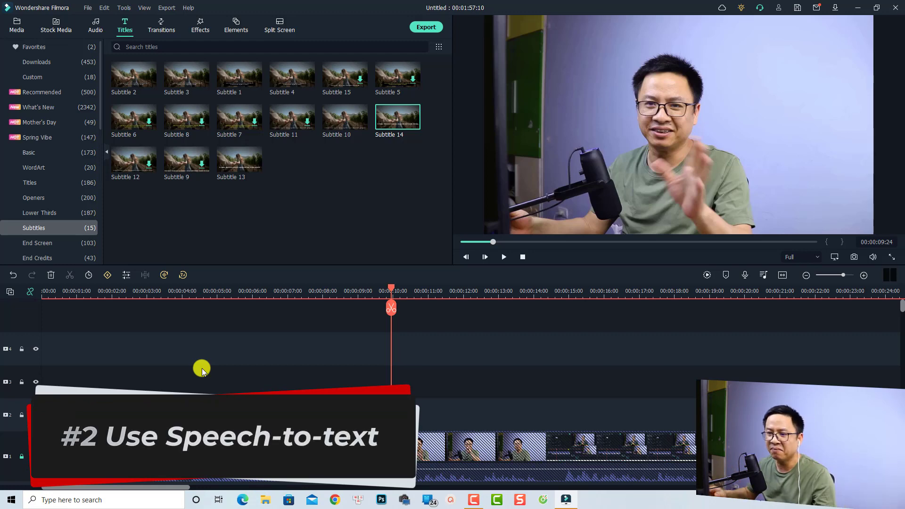
- Unlock the video track, then hide and lock the track holding the two manual subtitles
{"action": "left_click", "coordinate": [22, 456]}
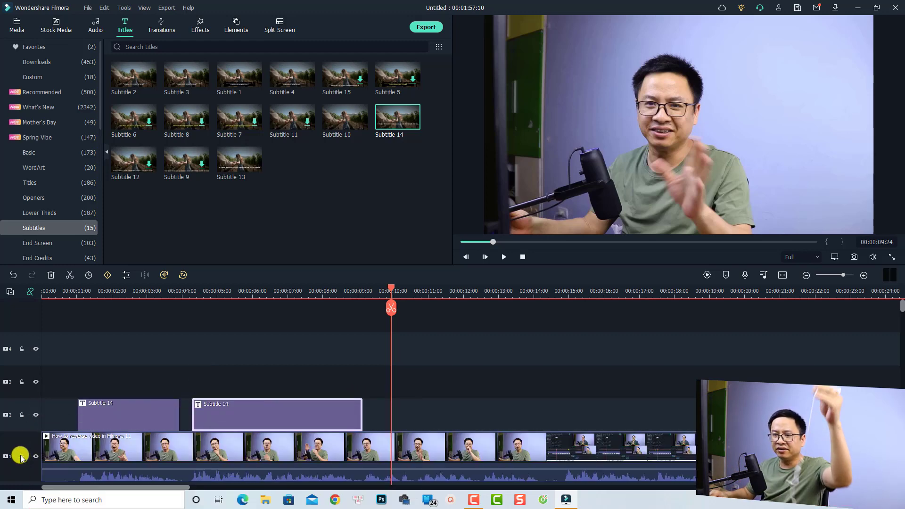
{"action": "left_click", "coordinate": [36, 415]}
{"action": "left_click", "coordinate": [21, 415]}
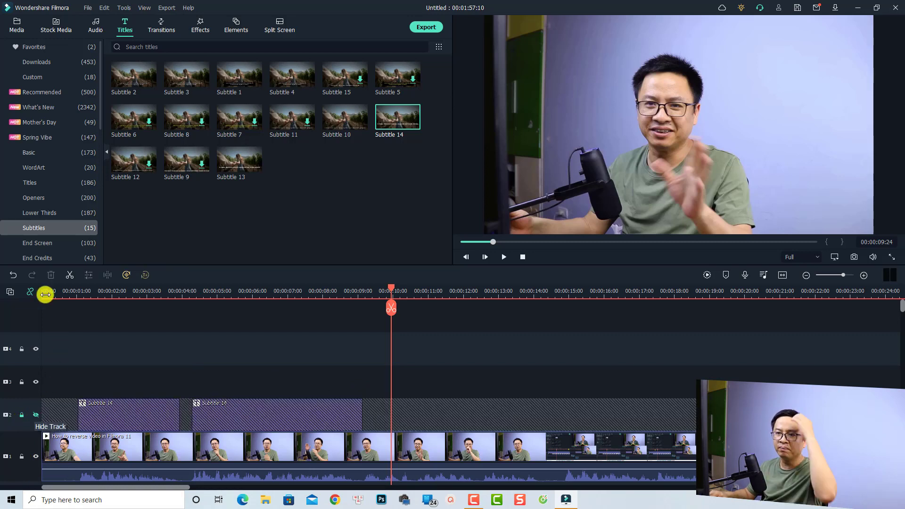
- From the timeline start, run Speech-to-Text in English (US) on the entire timeline sequence, with transcriptions automatically matched to the timeline
{"action": "left_click", "coordinate": [45, 291]}
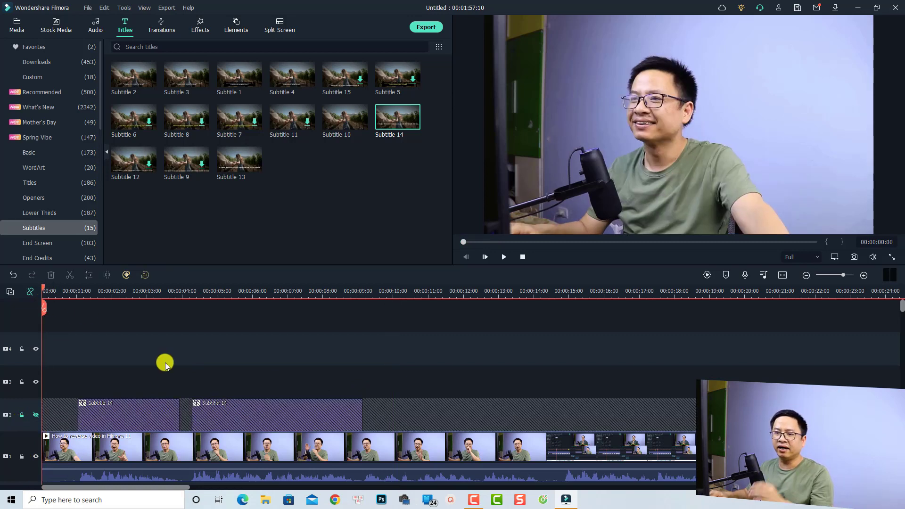
{"action": "left_click", "coordinate": [144, 446]}
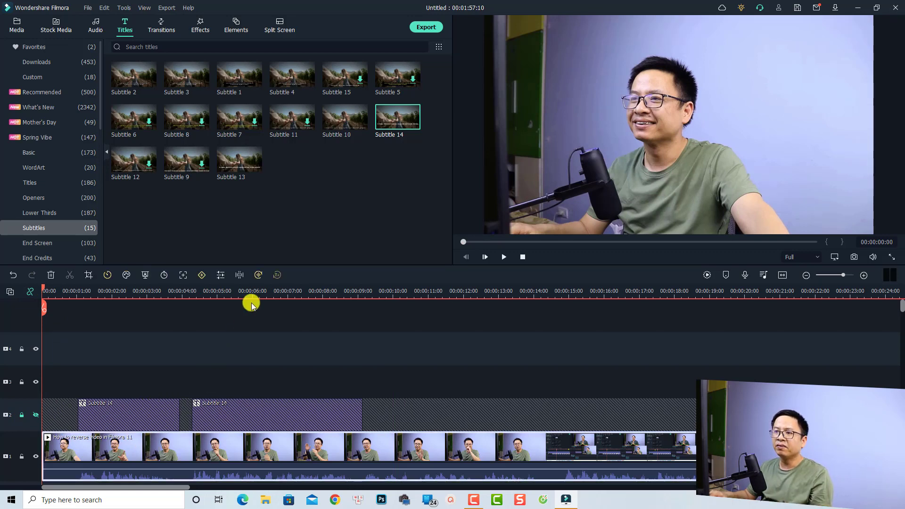
{"action": "left_click", "coordinate": [257, 276]}
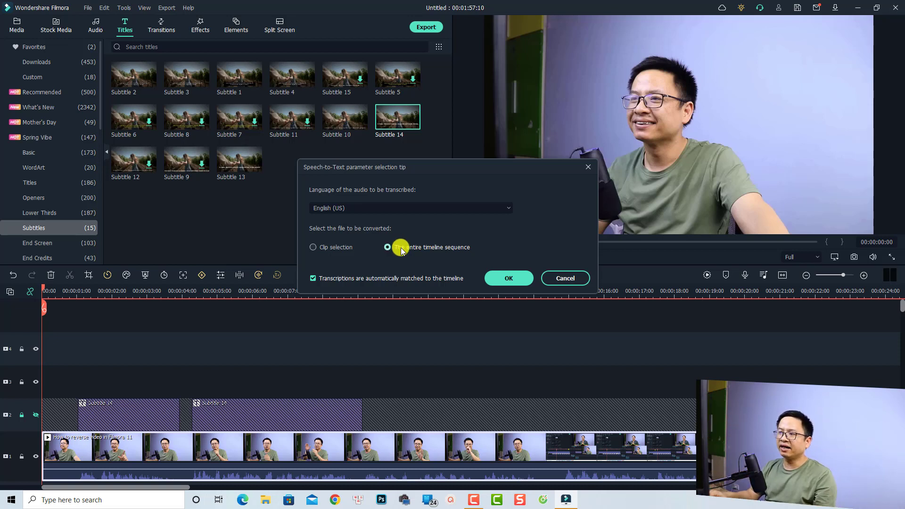
{"action": "left_click", "coordinate": [509, 278]}
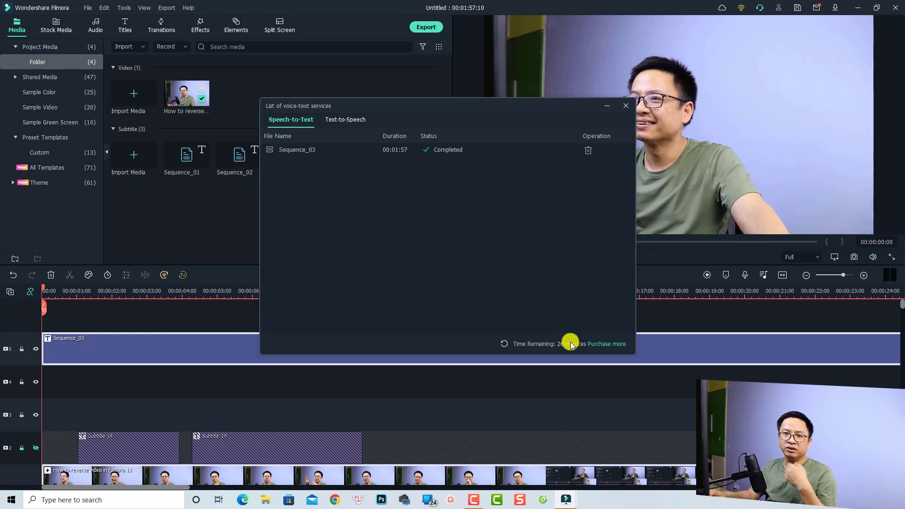
- Open the purchase page for more Speech-to-Text time in the browser and examine the monthly plans
{"action": "left_click", "coordinate": [608, 346]}
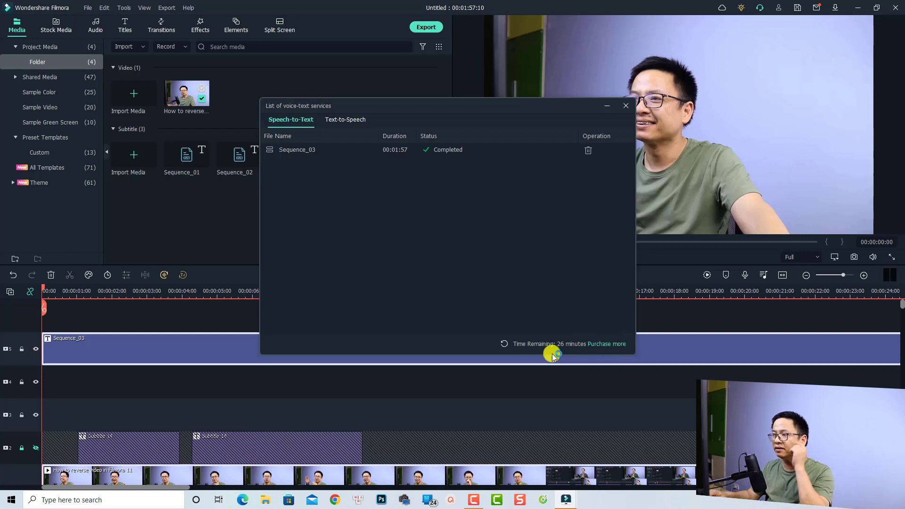
{"action": "left_click", "coordinate": [485, 250]}
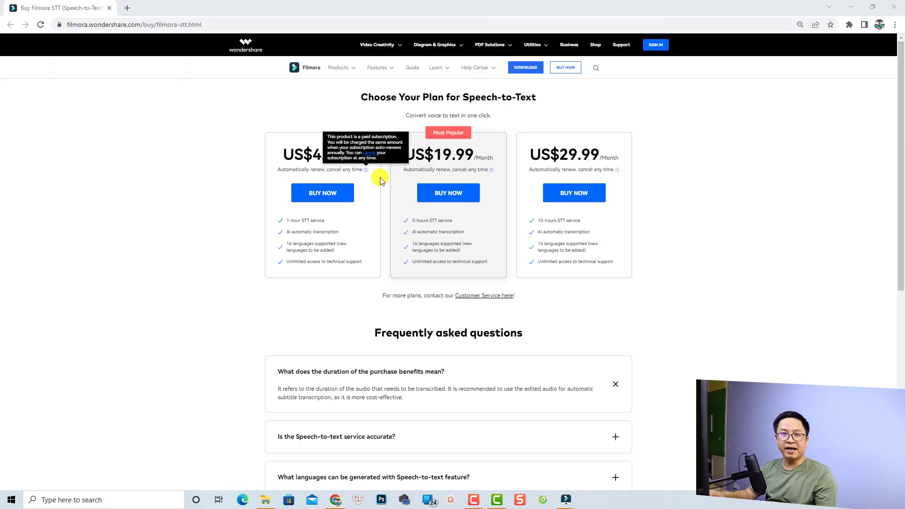
{"action": "left_click", "coordinate": [316, 141]}
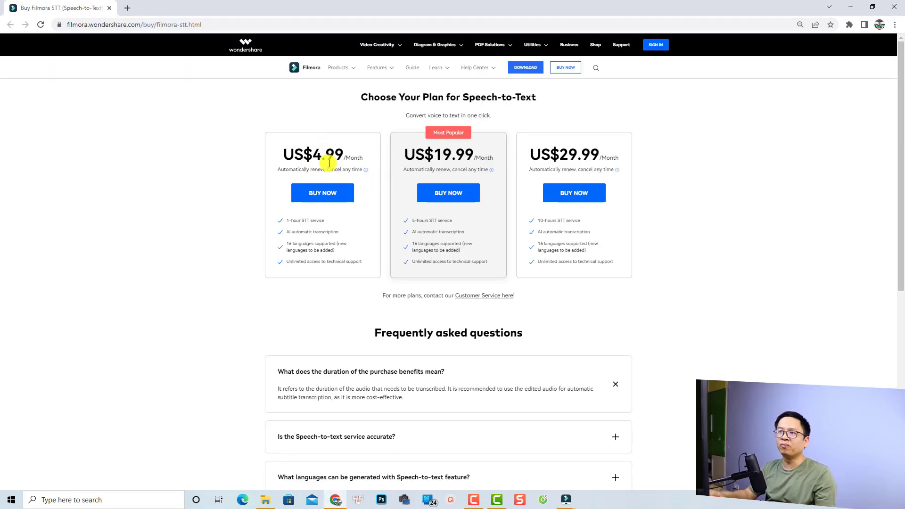
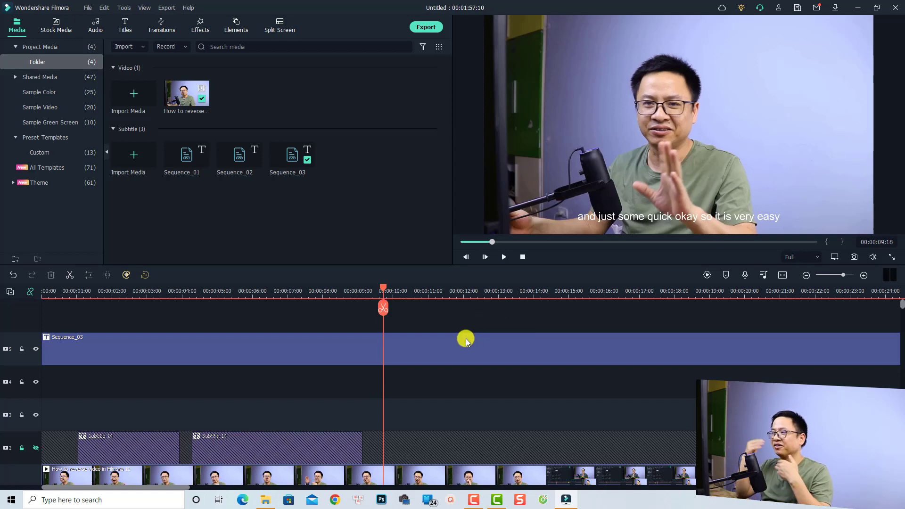
- Edit the Sequence_03 subtitle file and correct the line starting at 00:00:06:03 to "you how to reverse a video with Filmora 11"
{"action": "left_click", "coordinate": [357, 349]}
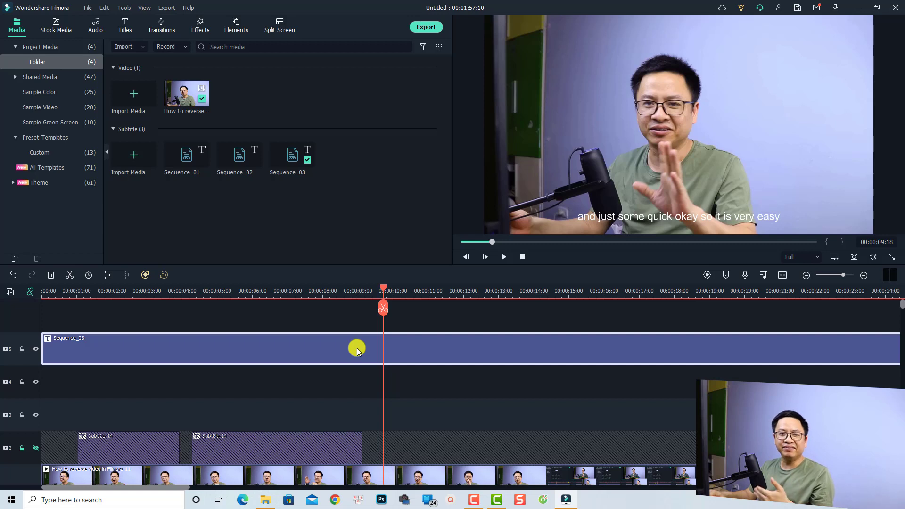
{"action": "double_click", "coordinate": [372, 348]}
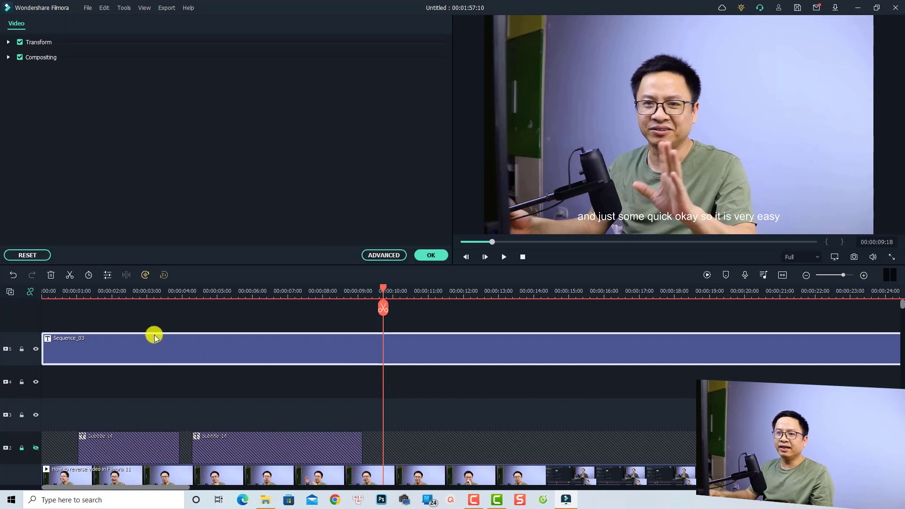
{"action": "double_click", "coordinate": [118, 363]}
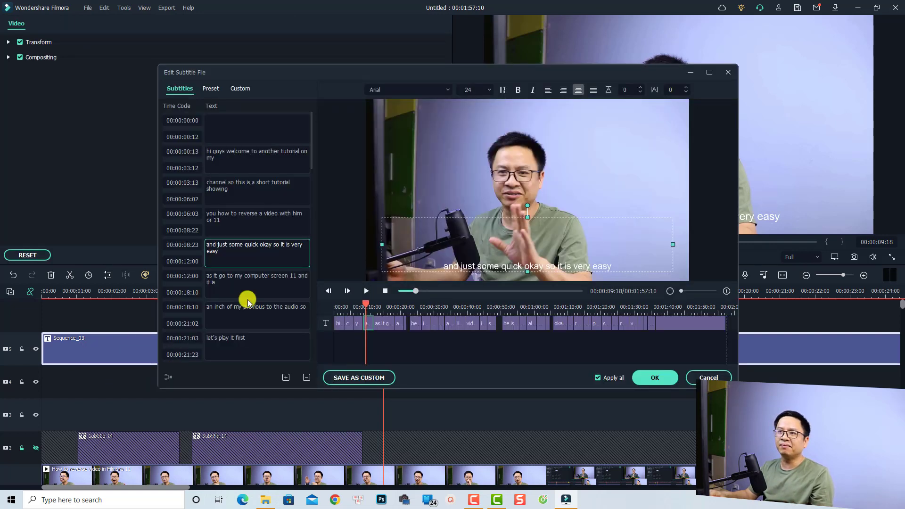
{"action": "left_click", "coordinate": [233, 160]}
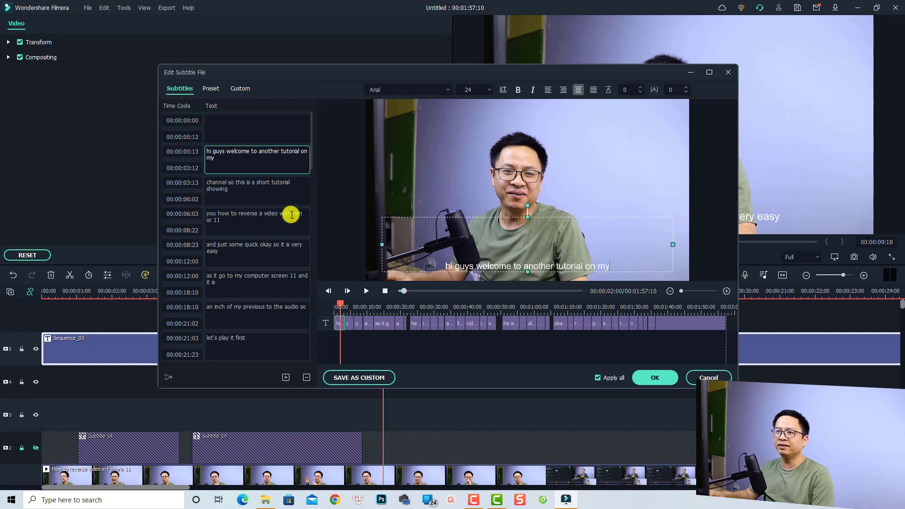
{"action": "left_click_drag", "start_coordinate": [292, 214], "coordinate": [297, 227]}
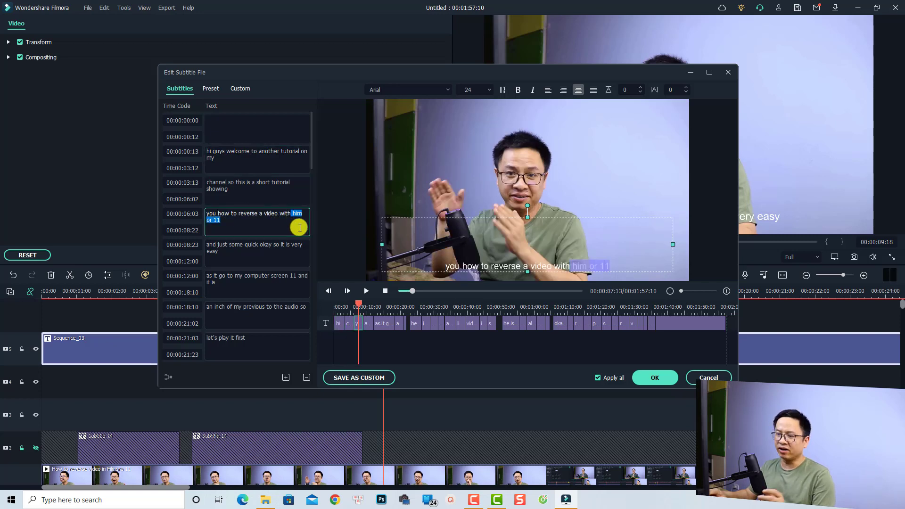
{"action": "type", "text": "Filmora "}
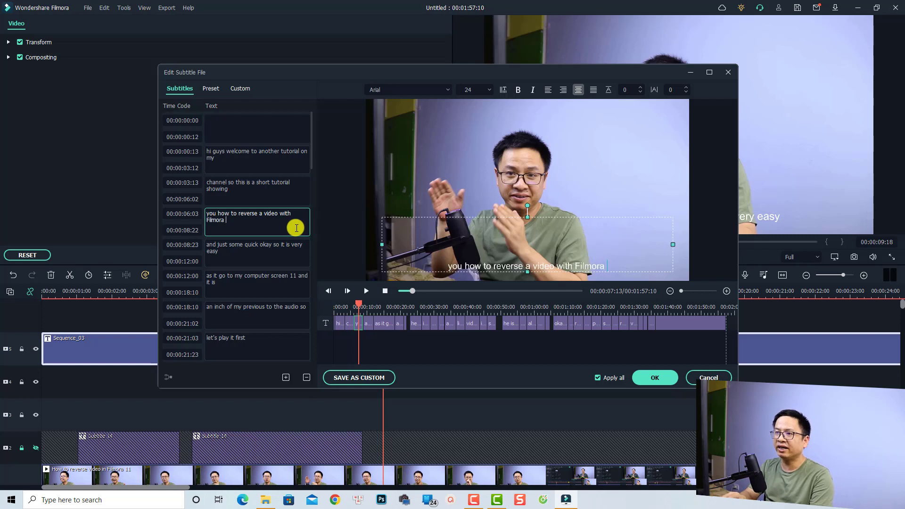
{"action": "type", "text": "11"}
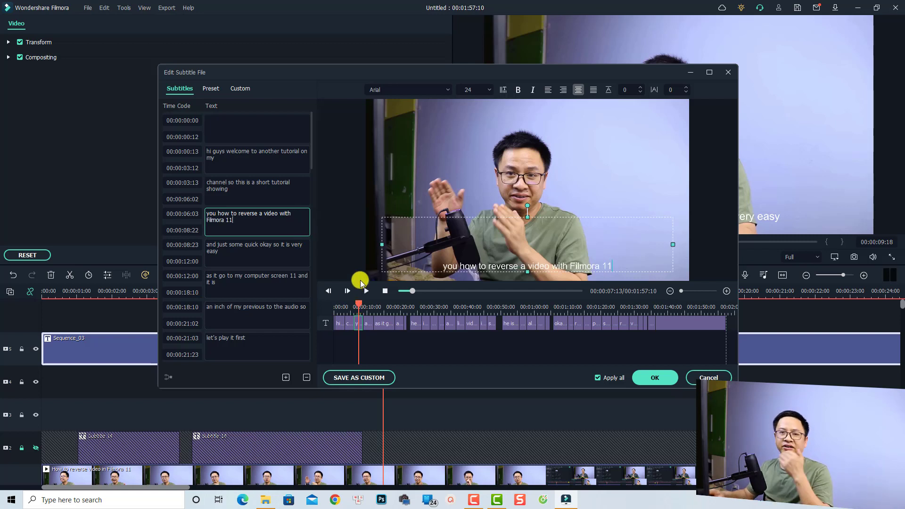
- Apply the Text style 8 preset to all Sequence_03 subtitles and review its custom fill, border and shadow settings
{"action": "left_click", "coordinate": [211, 90]}
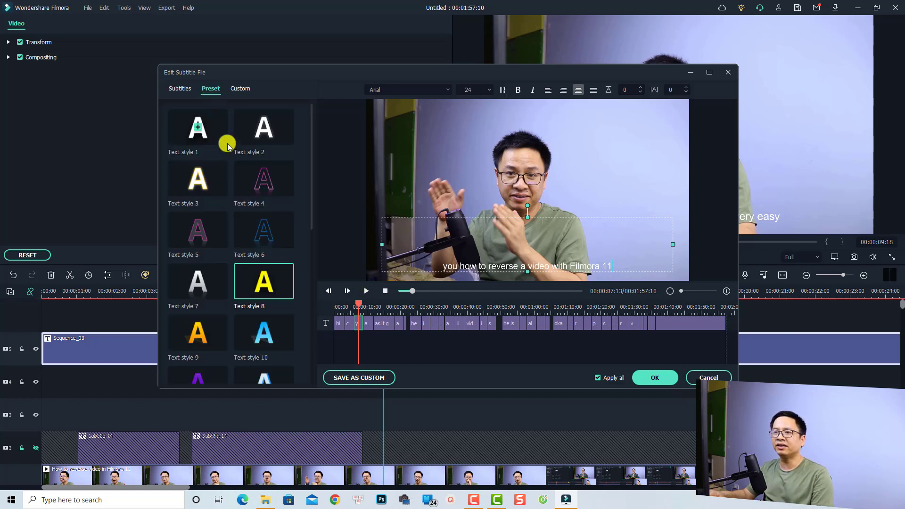
{"action": "left_click", "coordinate": [278, 284]}
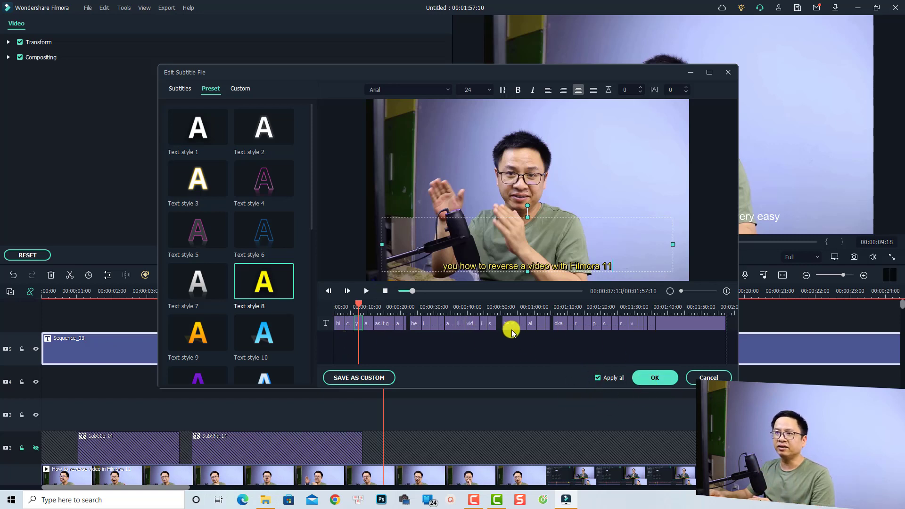
{"action": "left_click", "coordinate": [236, 89]}
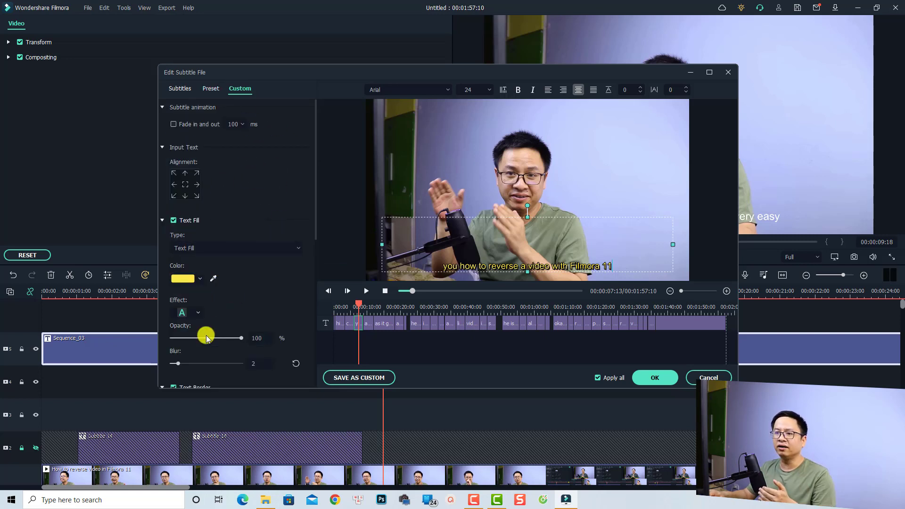
{"action": "scroll", "coordinate": [227, 325], "scroll_direction": "down", "scroll_amount": 2}
{"action": "scroll", "coordinate": [233, 322], "scroll_direction": "down", "scroll_amount": 2}
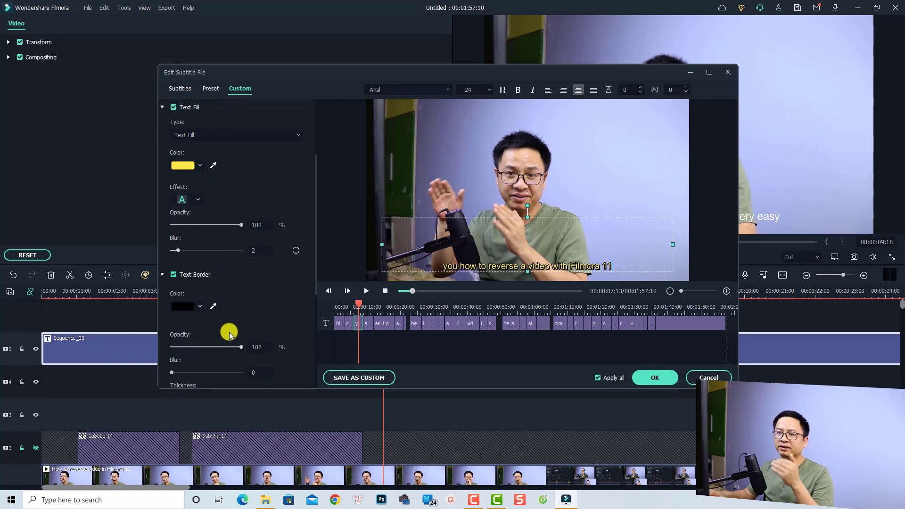
{"action": "scroll", "coordinate": [229, 334], "scroll_direction": "down", "scroll_amount": 3}
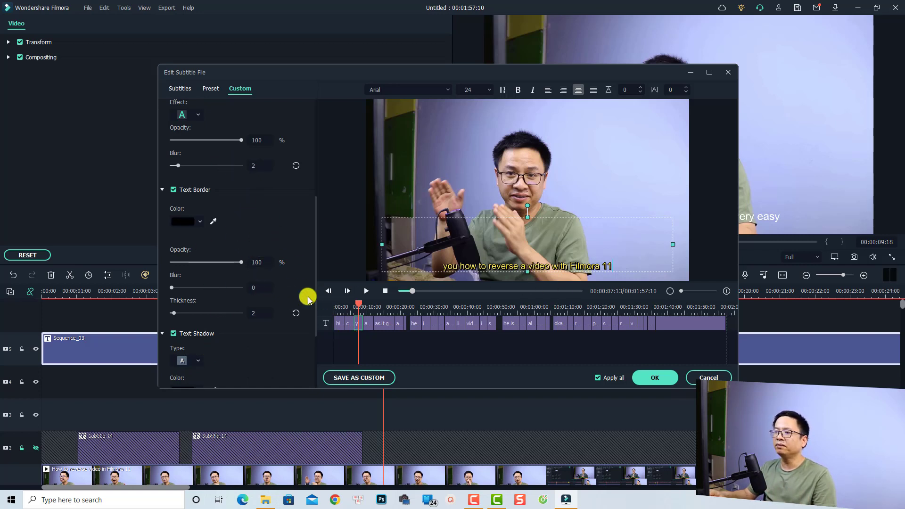
- Save the subtitle style as a custom preset named "custom subtitle" and accept the edits to Sequence_03
{"action": "left_click", "coordinate": [356, 378]}
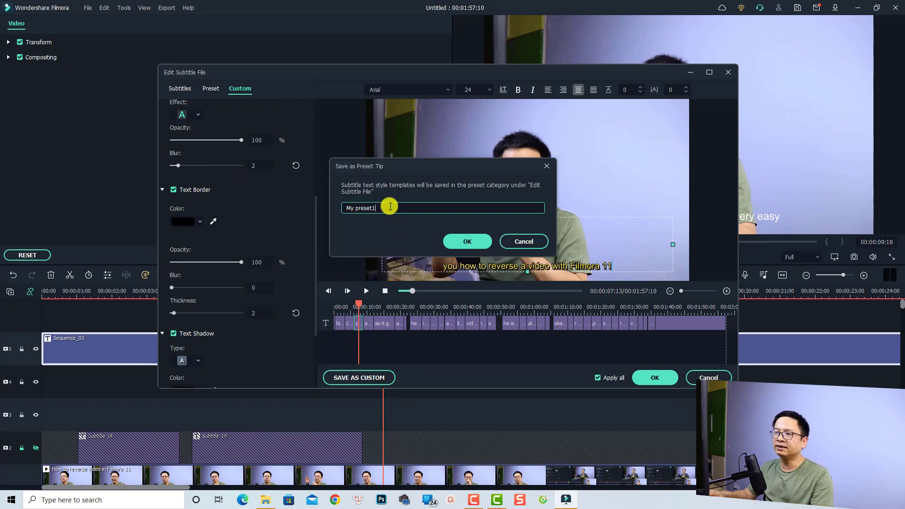
{"action": "left_click_drag", "start_coordinate": [380, 206], "coordinate": [329, 207]}
{"action": "type", "text": "custom subtitle"}
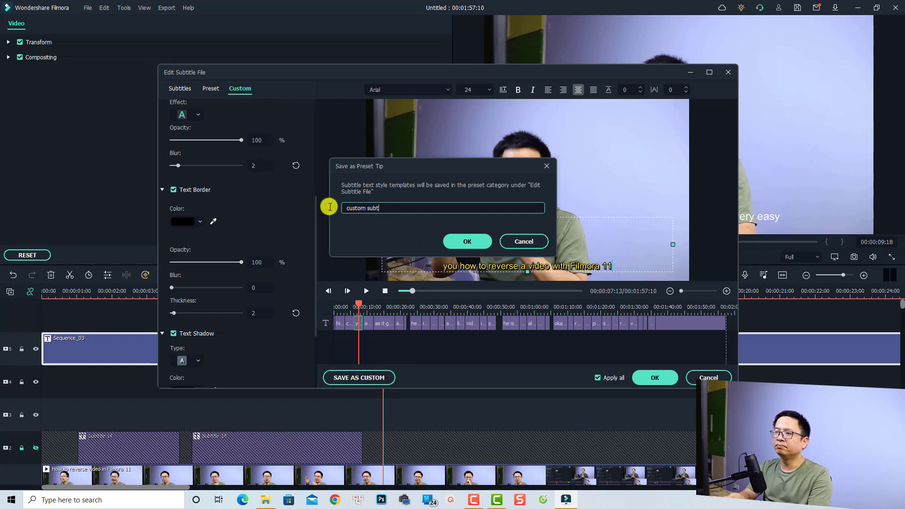
{"action": "left_click", "coordinate": [464, 242]}
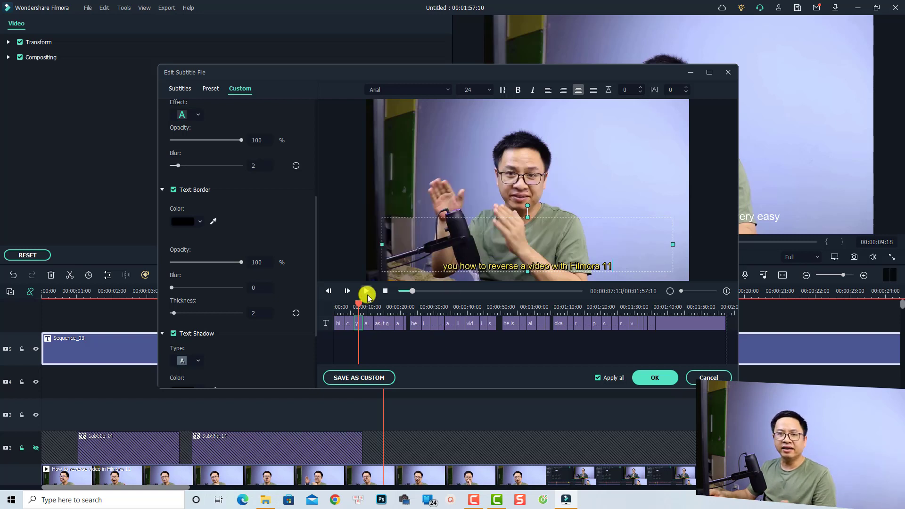
{"action": "left_click", "coordinate": [658, 380]}
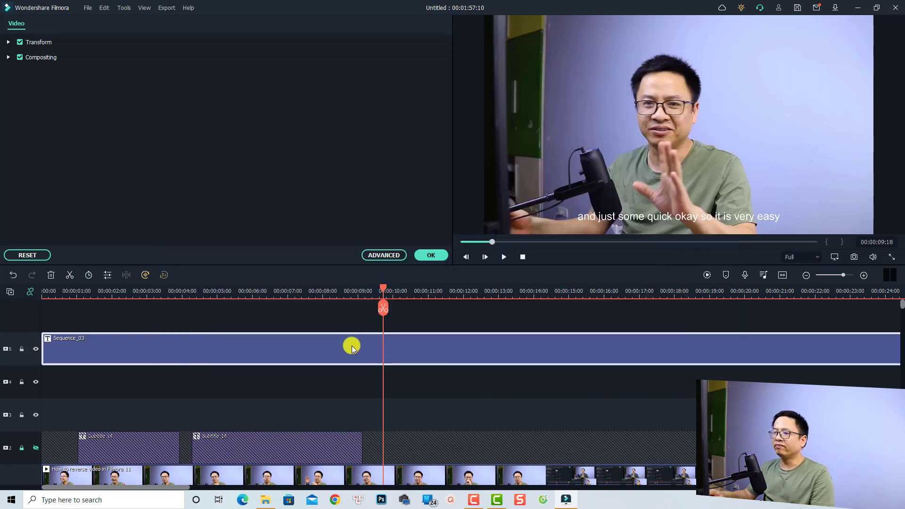
{"action": "left_click", "coordinate": [435, 255]}
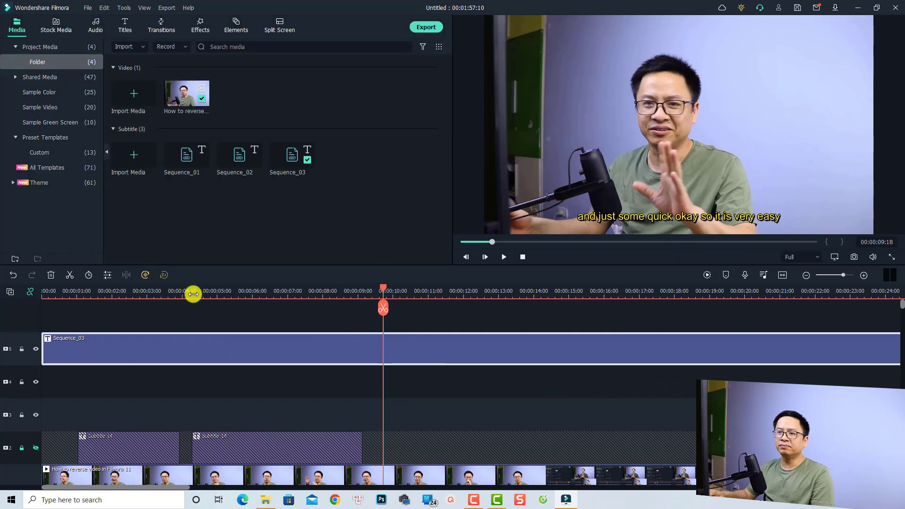
- Play the timeline from about 00:00:04 to check the restyled subtitles on the video
{"action": "left_click", "coordinate": [194, 293]}
{"action": "left_click", "coordinate": [261, 312]}
{"action": "key", "text": "space"}
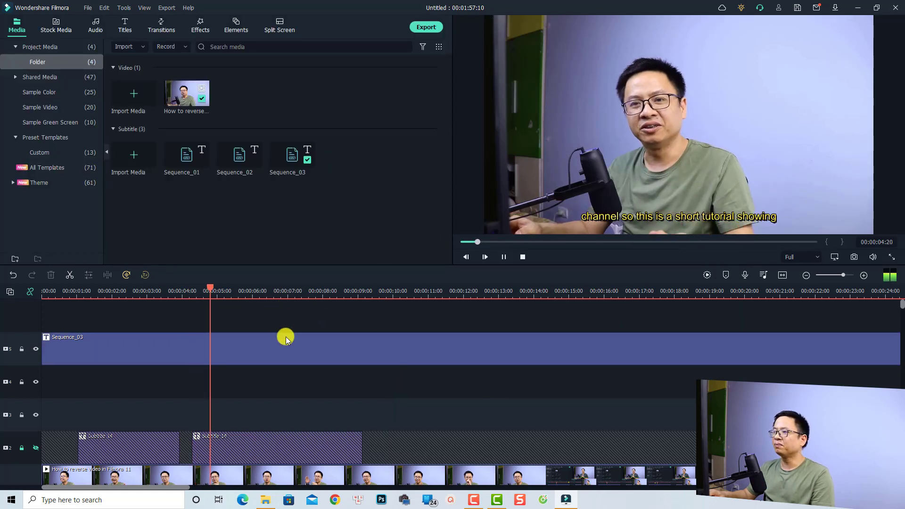
{"action": "key", "text": "space"}
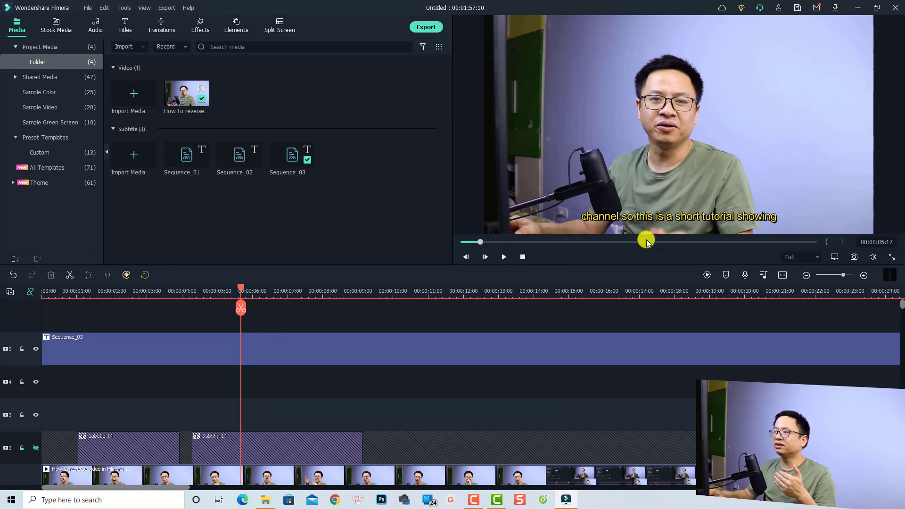
- Reopen the Sequence_03 subtitle file, look up the saved custom preset at the end of the preset list, and close the editor
{"action": "double_click", "coordinate": [268, 351]}
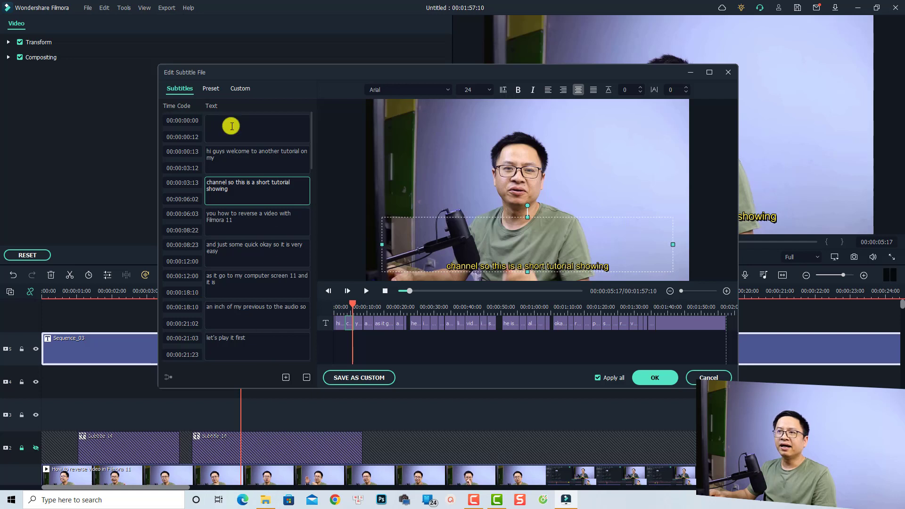
{"action": "left_click", "coordinate": [210, 90]}
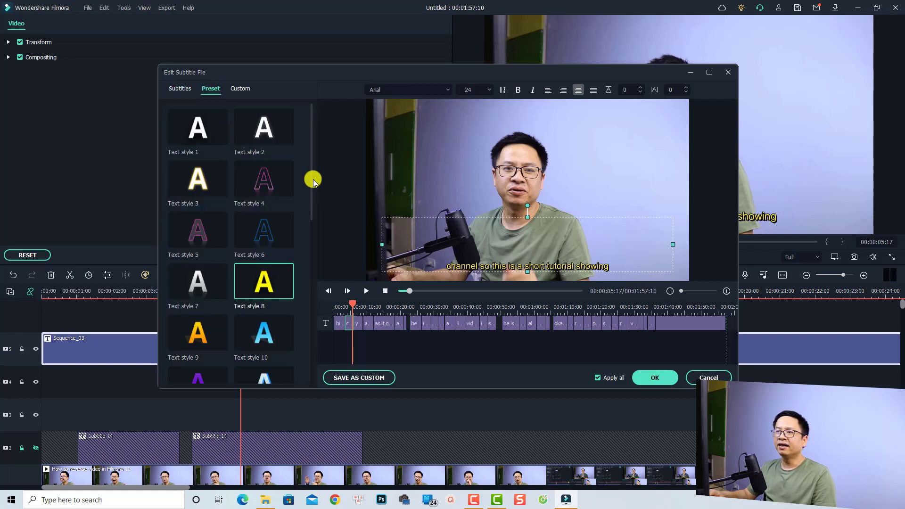
{"action": "left_click_drag", "start_coordinate": [310, 179], "coordinate": [310, 350]}
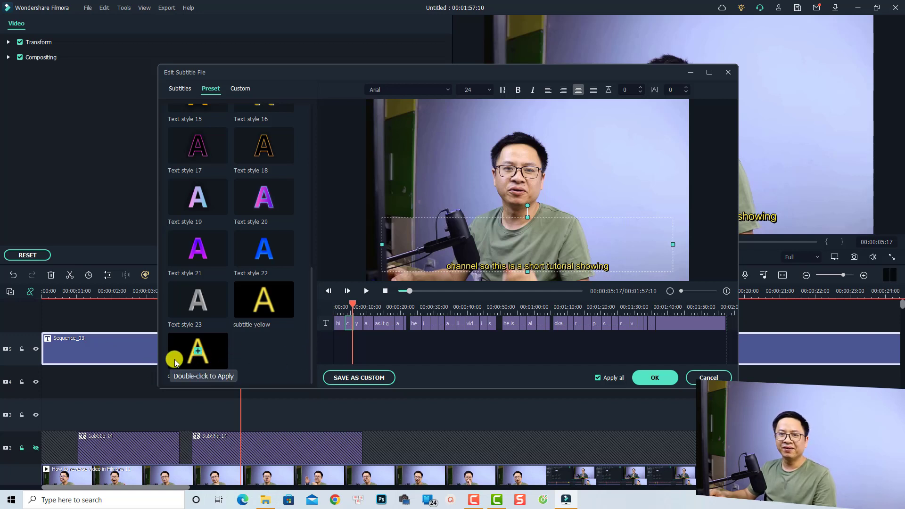
{"action": "left_click", "coordinate": [656, 379]}
{"action": "left_click", "coordinate": [430, 257]}
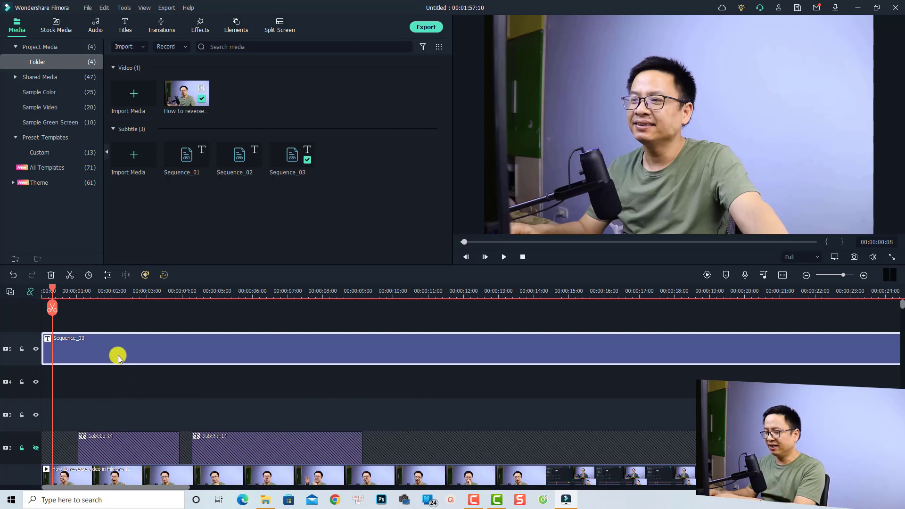
- Delete the Sequence_03 subtitle clip from the timeline and return the playhead to the start
{"action": "key", "text": "Delete"}
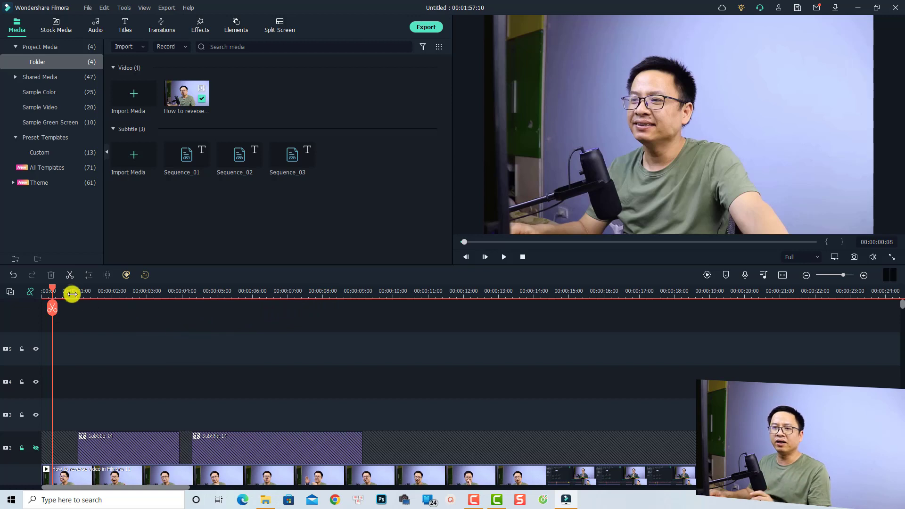
{"action": "left_click_drag", "start_coordinate": [55, 291], "coordinate": [30, 290]}
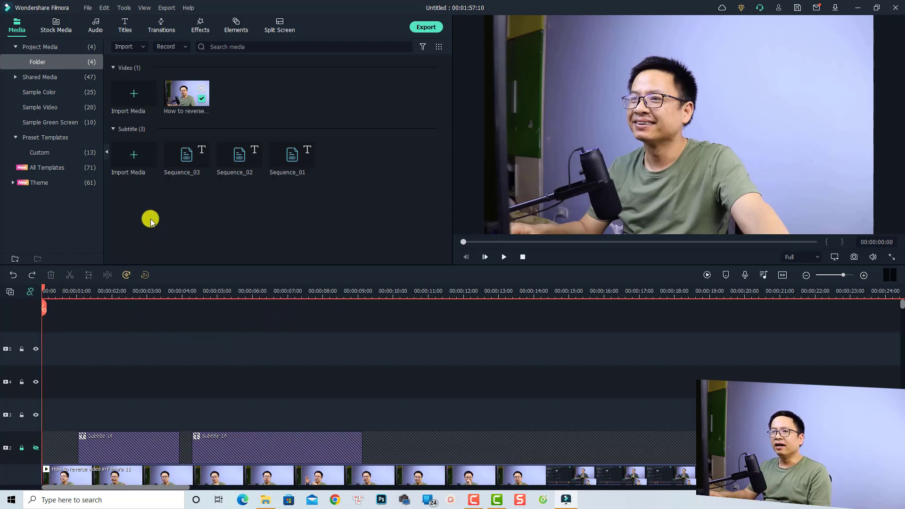
- Import Sequence_01.srt from the Filmora X folder, place it on video track 3 at the timeline start, and preview it
{"action": "double_click", "coordinate": [197, 214]}
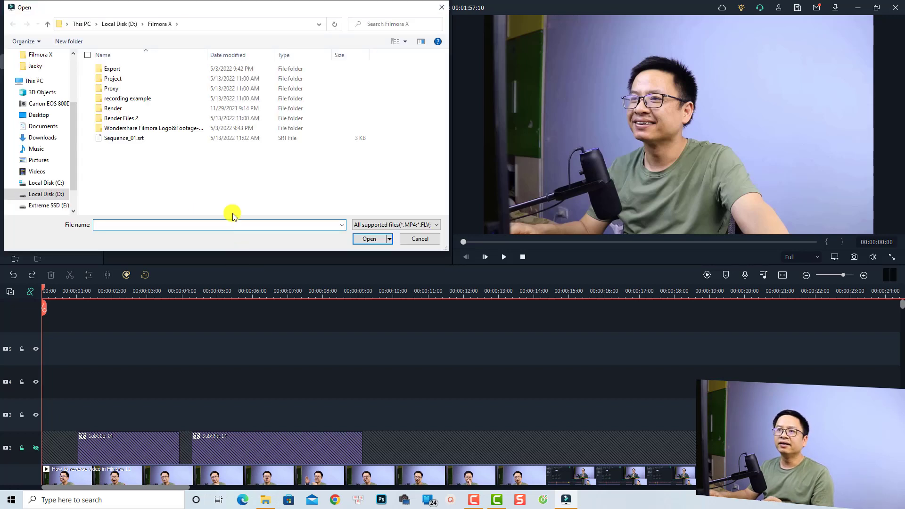
{"action": "left_click", "coordinate": [132, 140]}
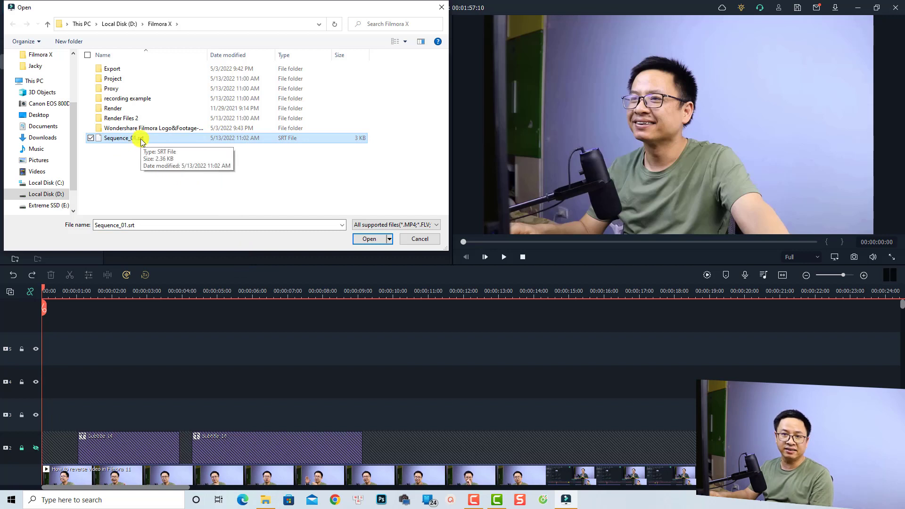
{"action": "left_click", "coordinate": [365, 240]}
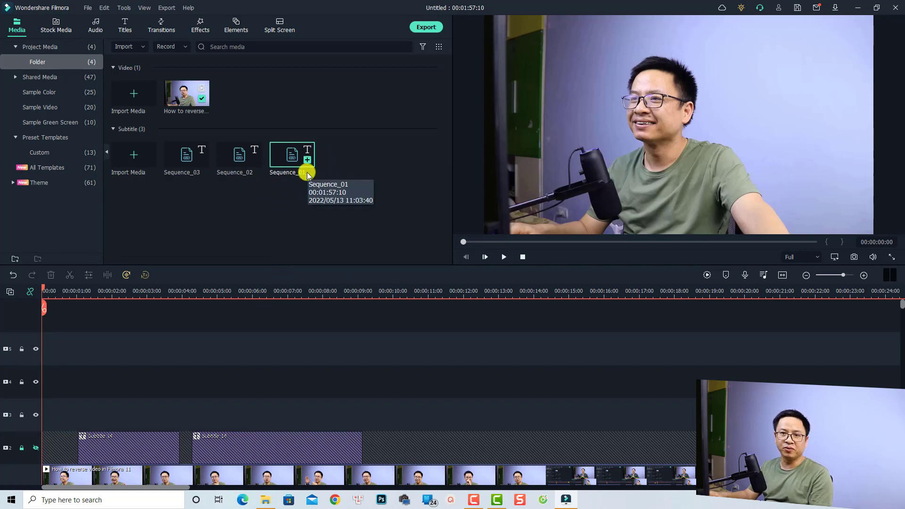
{"action": "left_click_drag", "start_coordinate": [304, 162], "coordinate": [43, 408]}
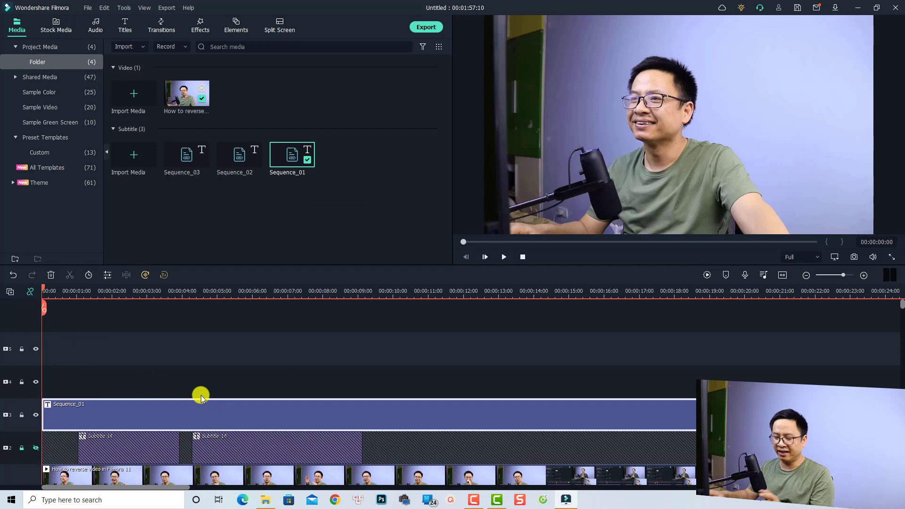
{"action": "key", "text": "space"}
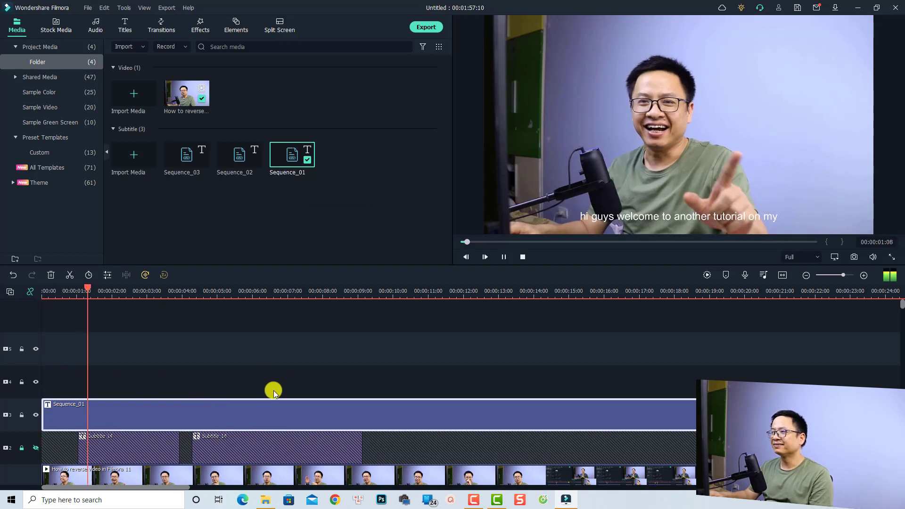
{"action": "key", "text": "space"}
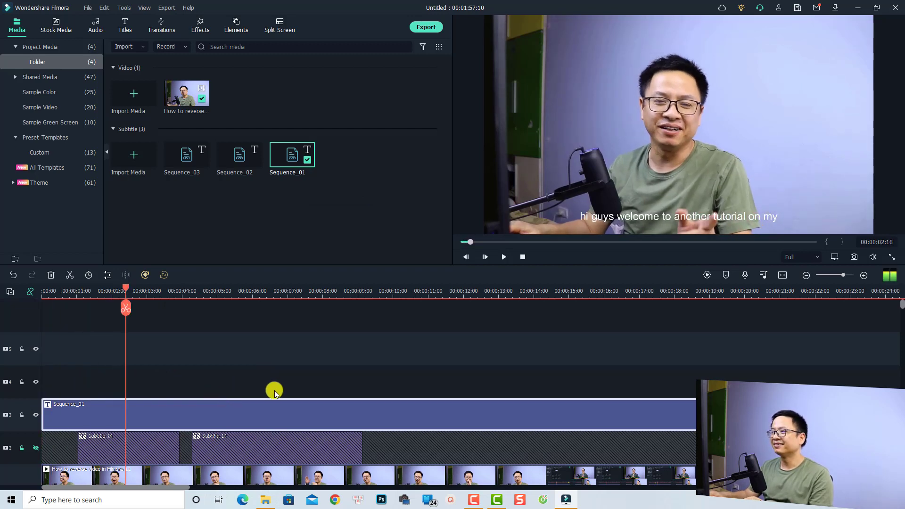
- Open the Sequence_01 subtitle file for editing and look at its preset and custom text style options
{"action": "double_click", "coordinate": [142, 412]}
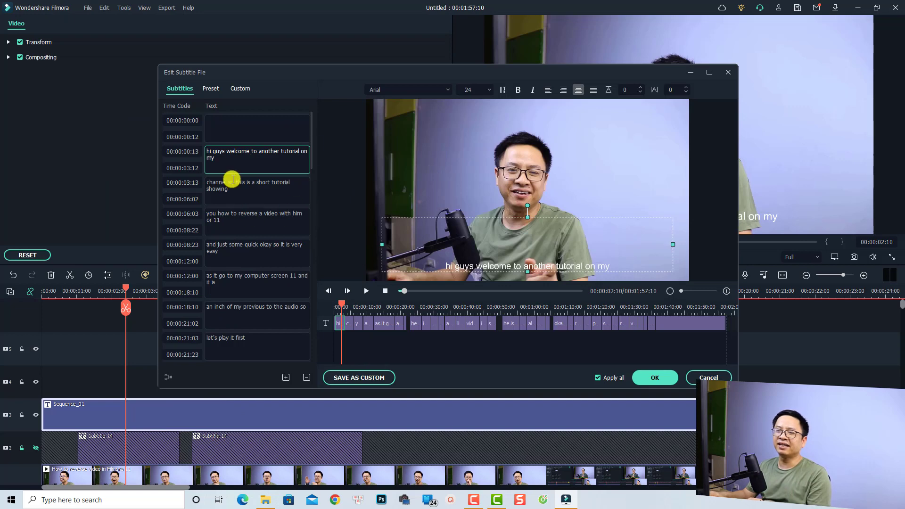
{"action": "left_click", "coordinate": [210, 90]}
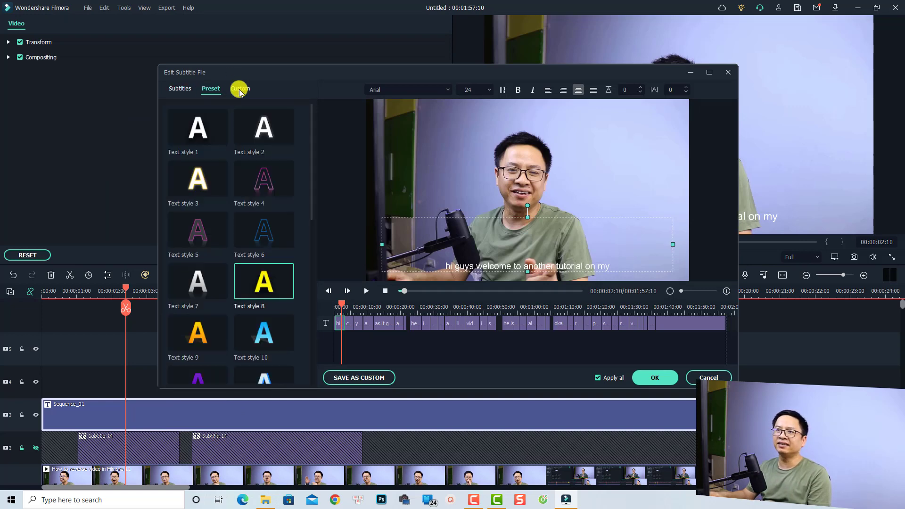
{"action": "left_click", "coordinate": [240, 88]}
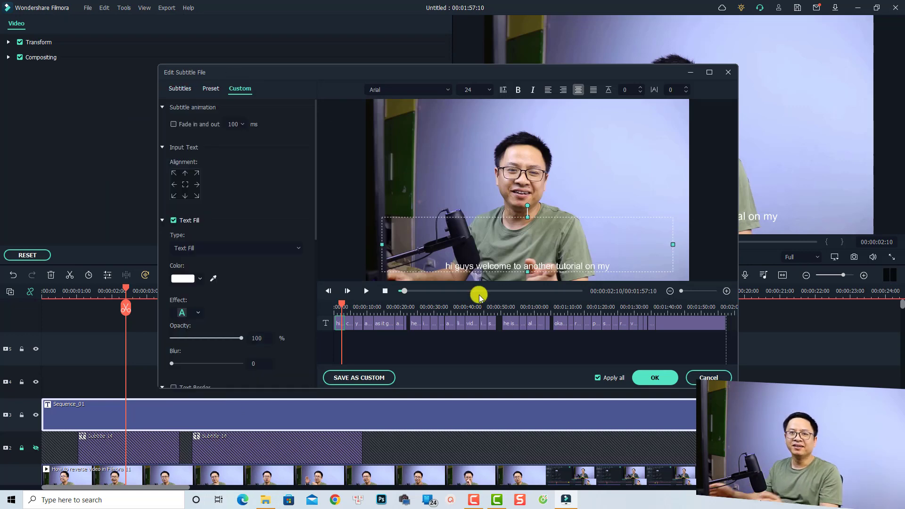